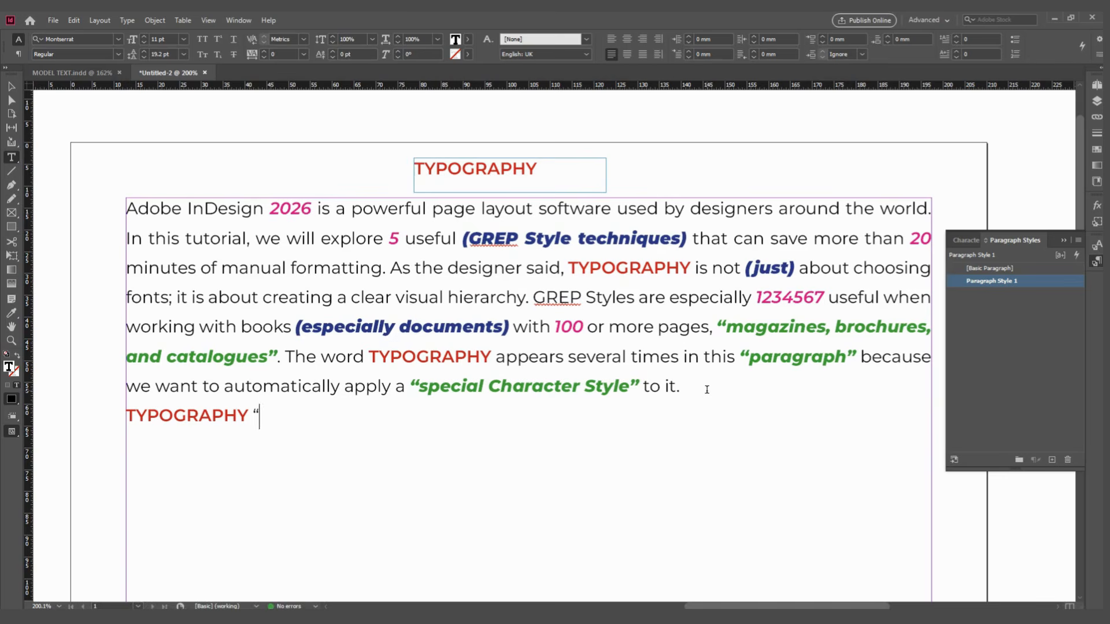
Step: Complete the line below the paragraph after TYPOGRAPHY with the text - 2026 “GOOD STYLE” (VERY CLEAR)
{"action": "key", "text": "BackSpace"}
{"action": "type", "text": "- 2026 “GOOD"}
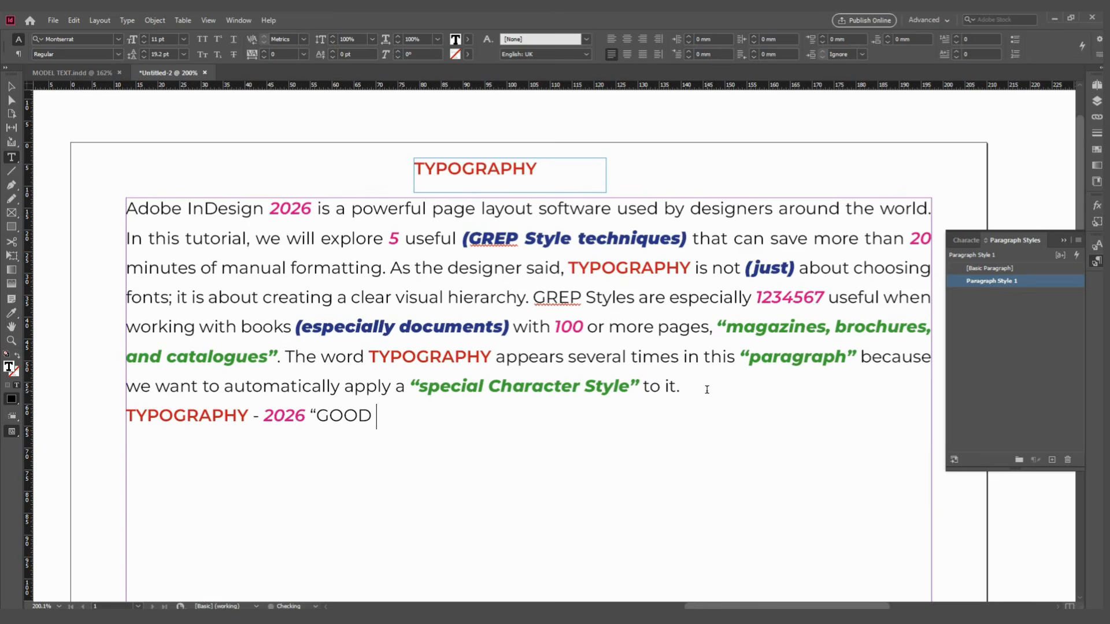
{"action": "type", "text": " STYLE”"}
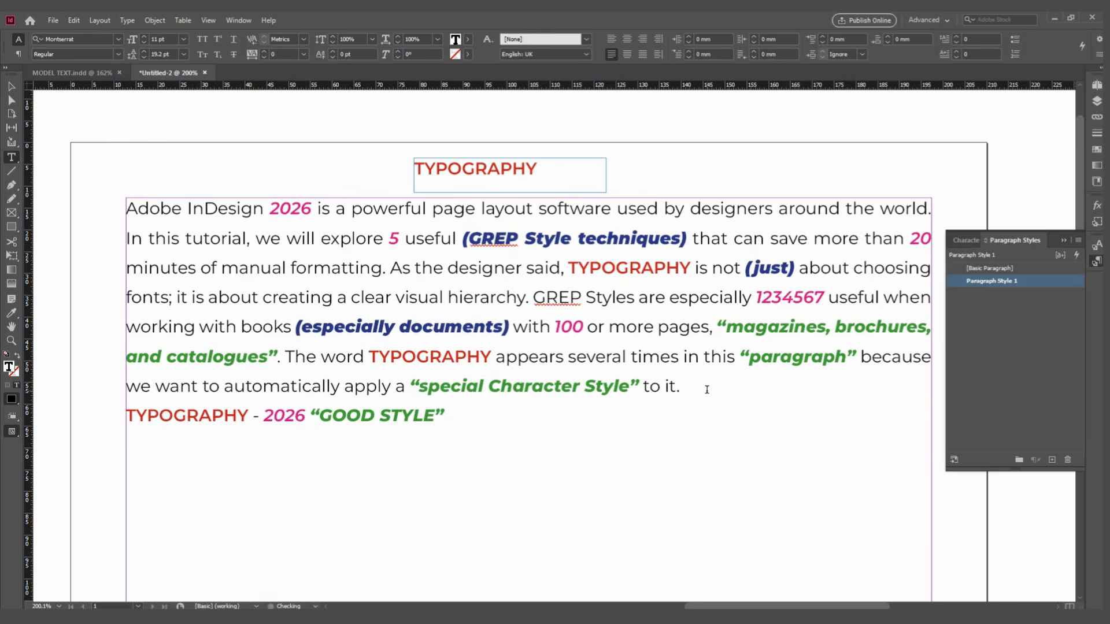
{"action": "type", "text": " (VERY CLEAR\""}
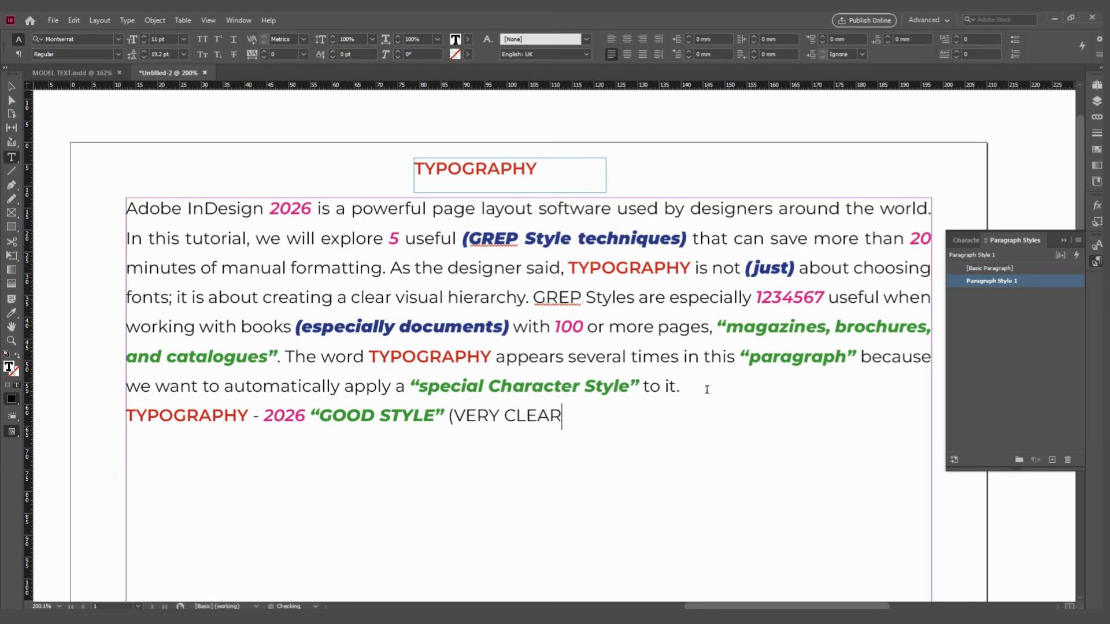
{"action": "key", "text": "BackSpace"}
{"action": "type", "text": ")"}
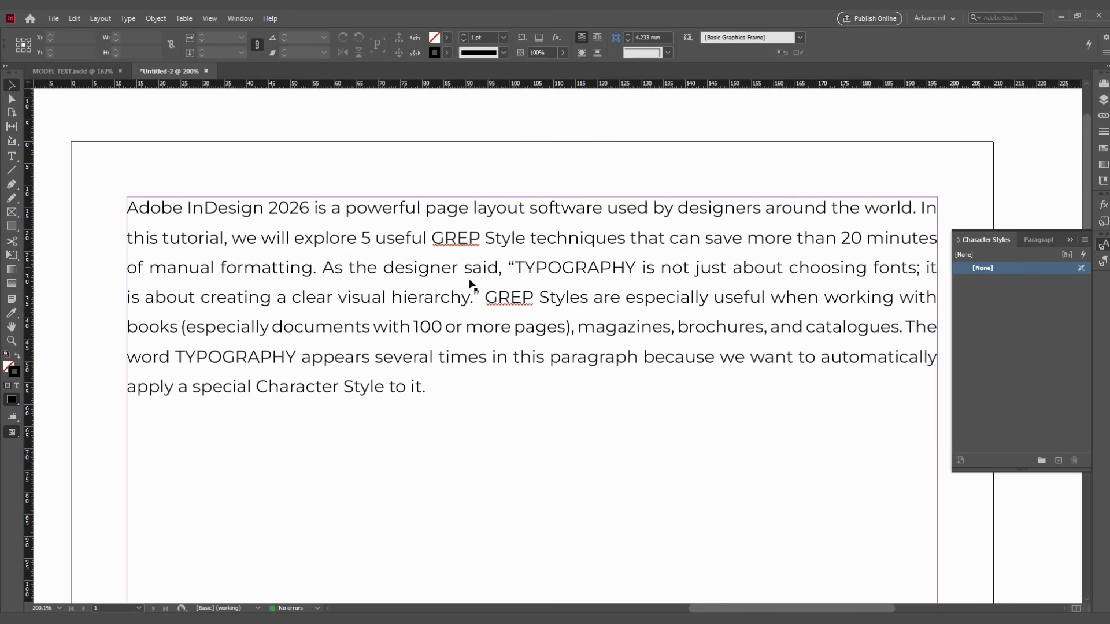
Step: Remove the opening and closing quotation marks around the designer's quote in the paragraph
{"action": "double_click", "coordinate": [512, 269]}
{"action": "key", "text": "shift+Right"}
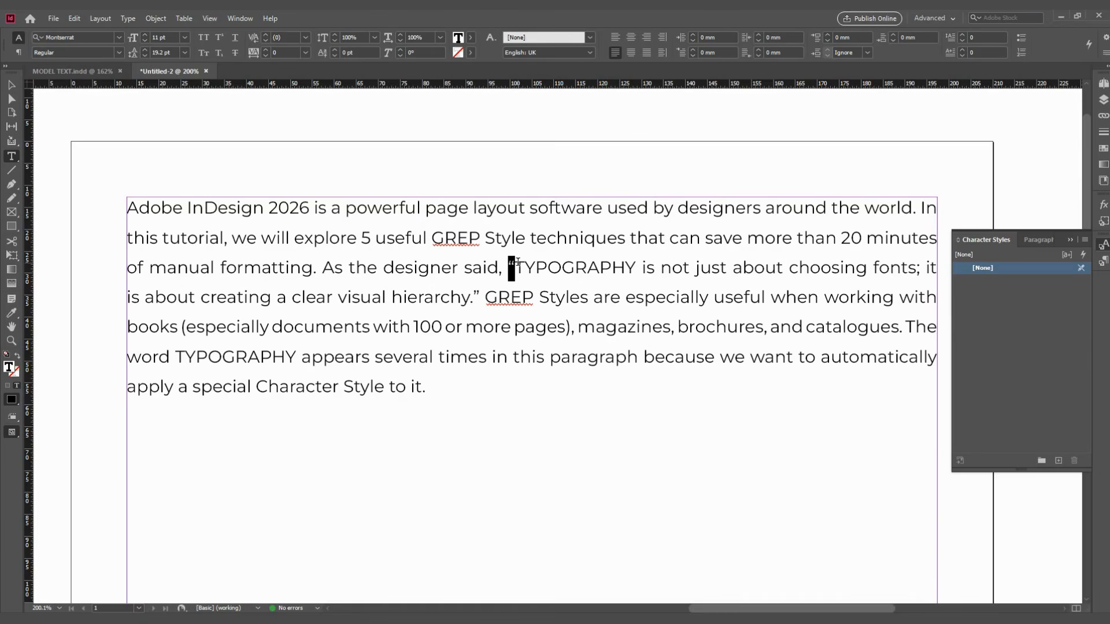
{"action": "key", "text": "BackSpace"}
{"action": "key", "text": "Down"}
{"action": "key", "text": "Left"}
{"action": "key", "text": "Left"}
{"action": "key", "text": "Left"}
{"action": "key", "text": "Left"}
{"action": "key", "text": "Left"}
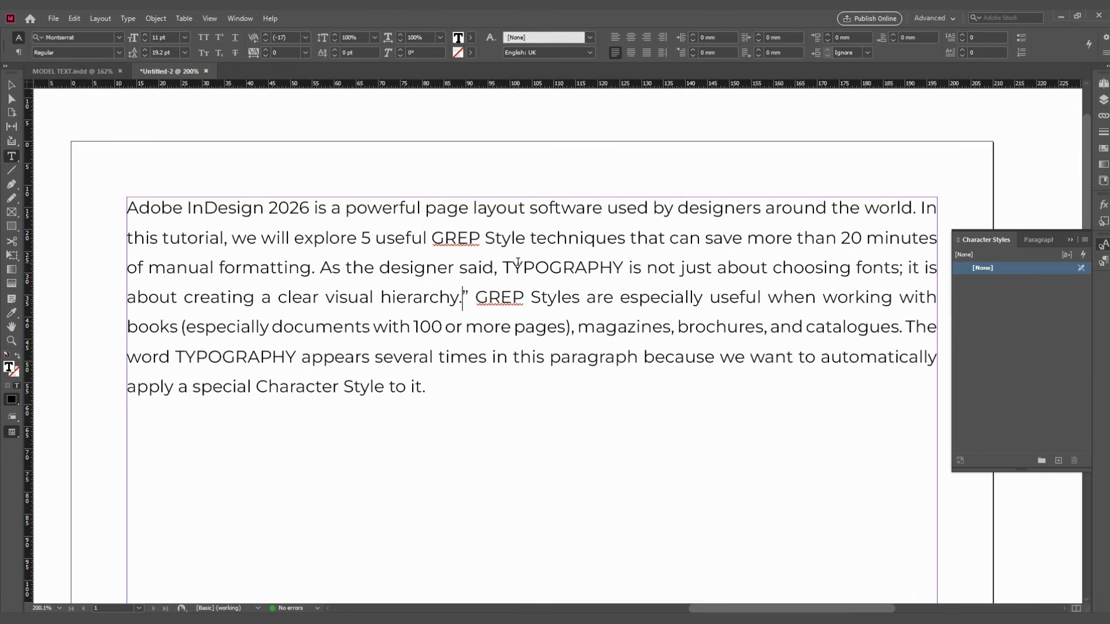
{"action": "key", "text": "Delete"}
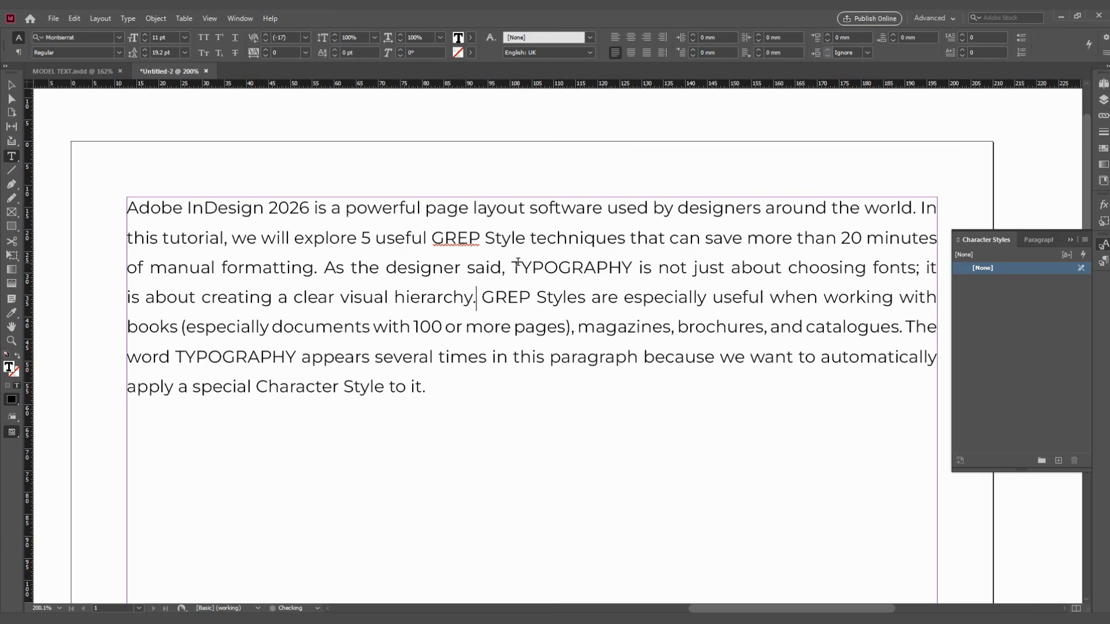
Step: Copy the word TYPOGRAPHY from the paragraph into a new text frame drawn above it
{"action": "double_click", "coordinate": [561, 267]}
{"action": "key", "text": "ctrl+c"}
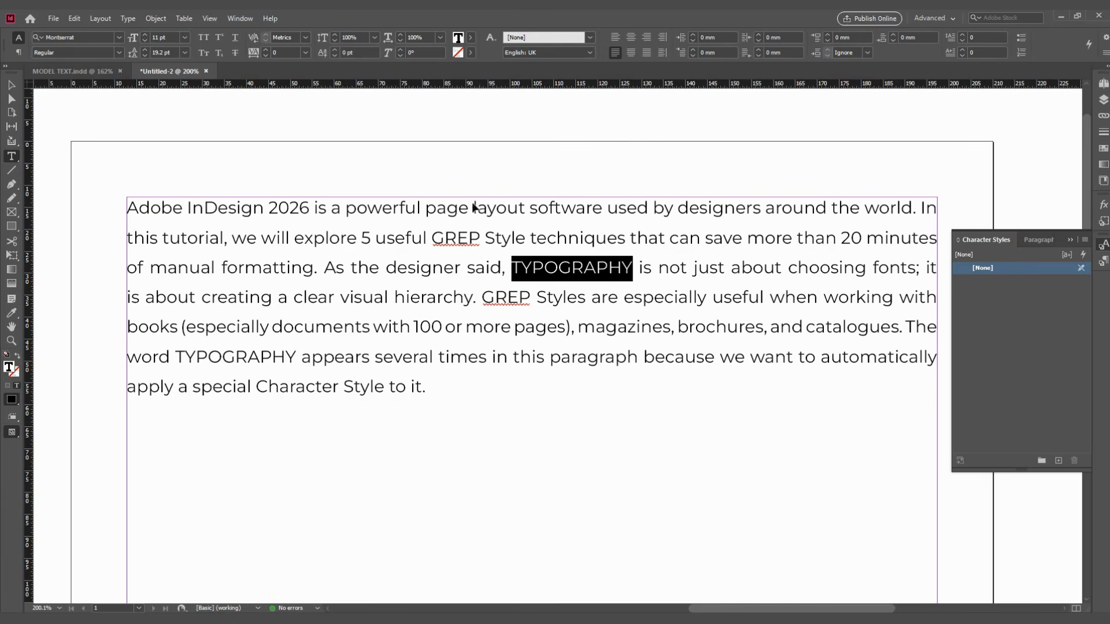
{"action": "left_click_drag", "start_coordinate": [418, 157], "coordinate": [610, 191]}
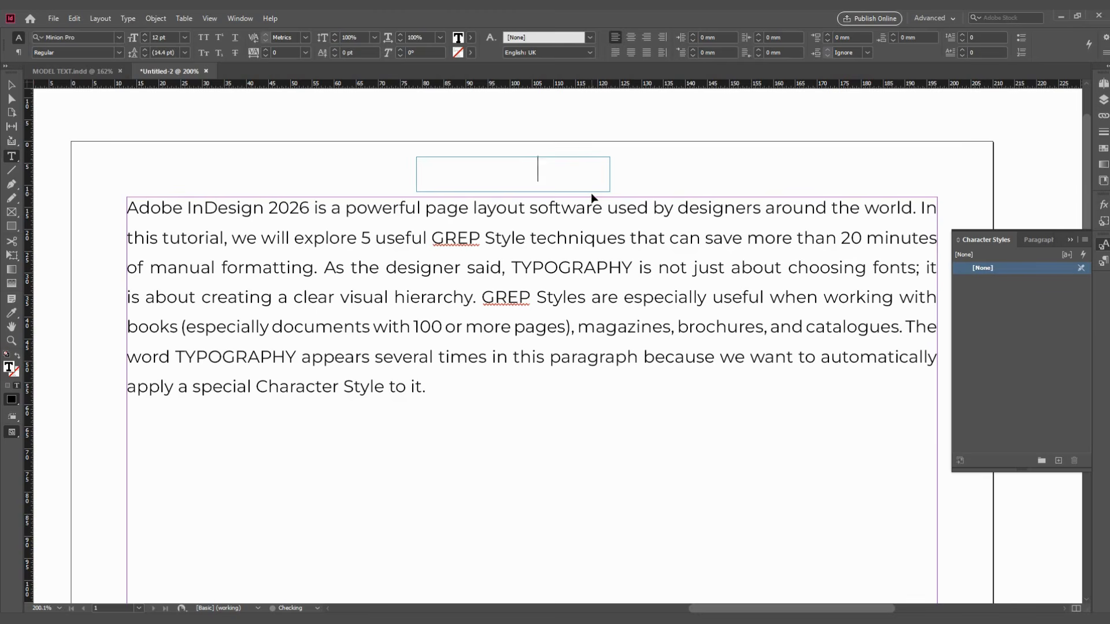
{"action": "key", "text": "ctrl+v"}
Step: Format the copied TYPOGRAPHY as SemiBold in red C=15 M=100 Y=100 K=0 and create a new character style from it
{"action": "double_click", "coordinate": [498, 167]}
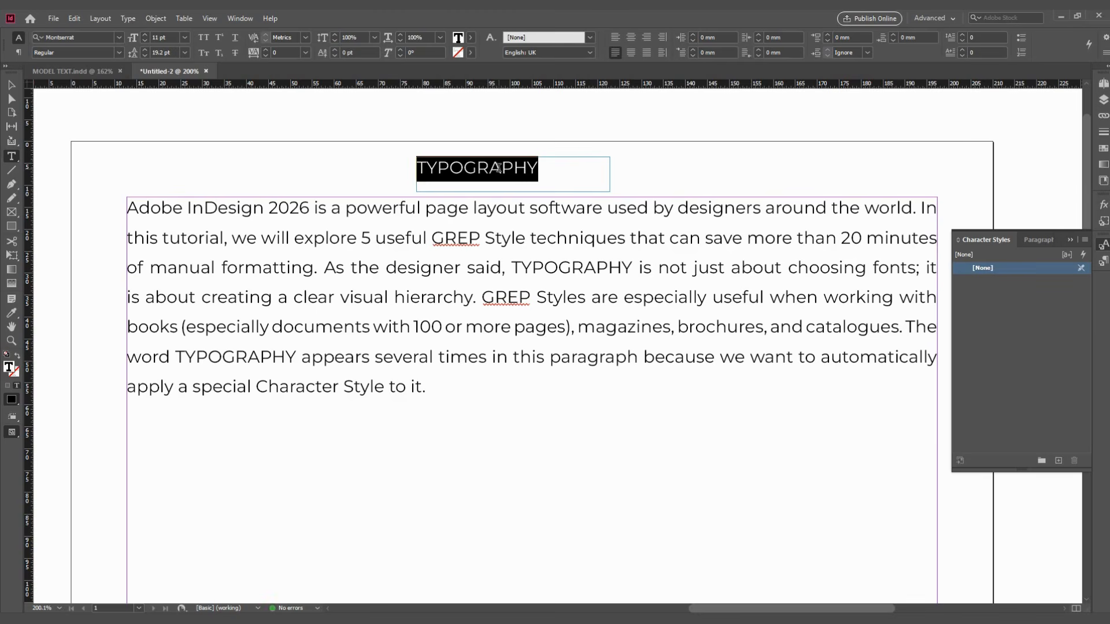
{"action": "left_click", "coordinate": [119, 52]}
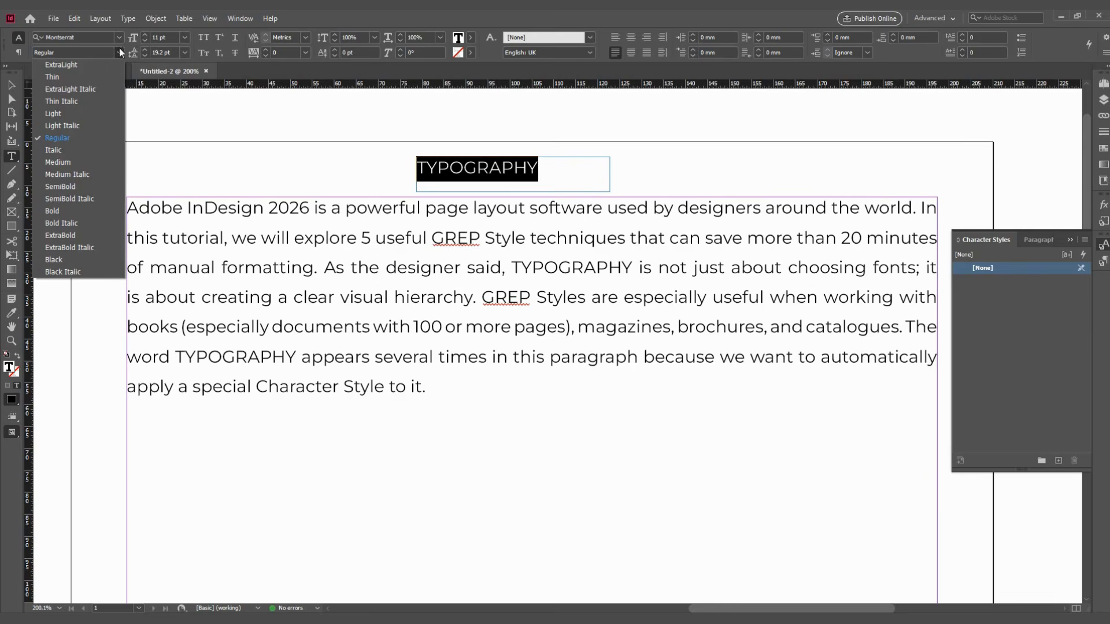
{"action": "left_click", "coordinate": [69, 191]}
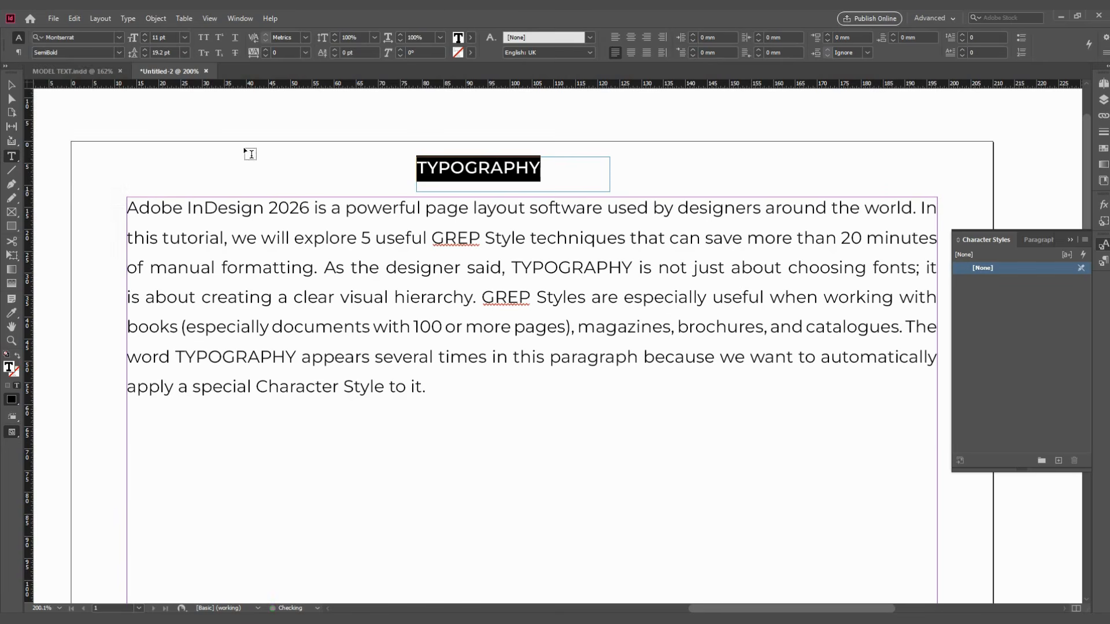
{"action": "left_click", "coordinate": [473, 54]}
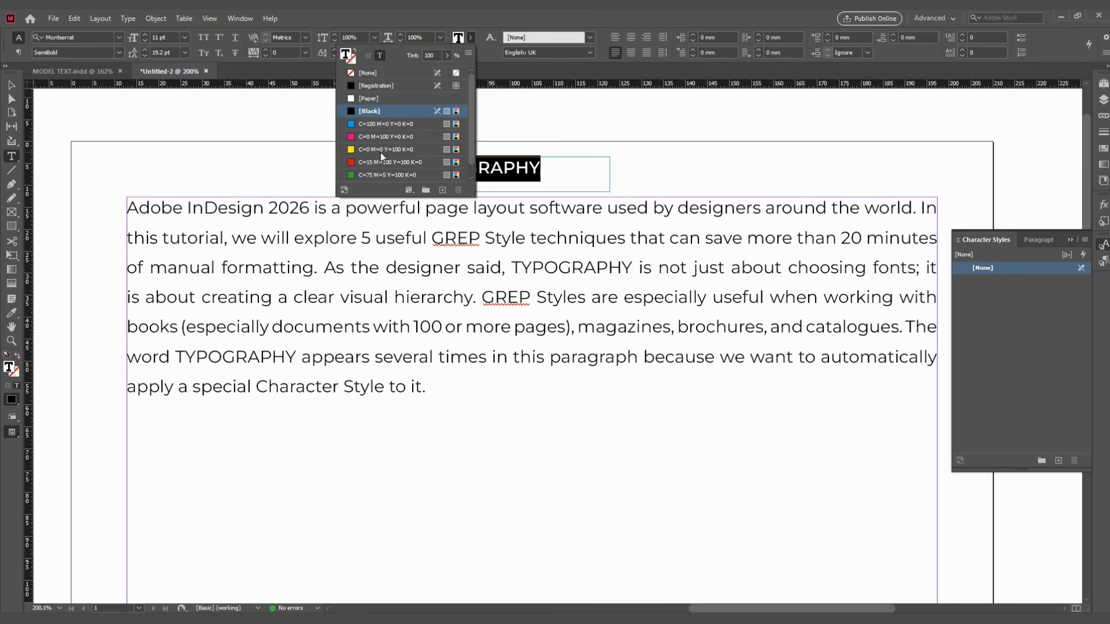
{"action": "left_click", "coordinate": [381, 162]}
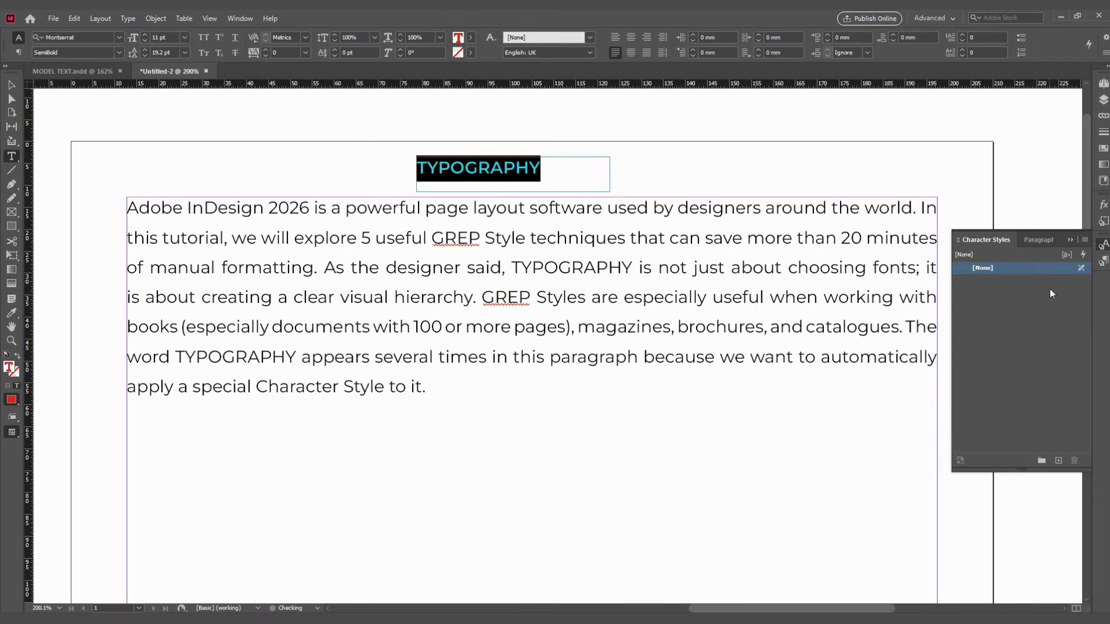
{"action": "left_click", "coordinate": [1058, 461]}
{"action": "left_click", "coordinate": [490, 168]}
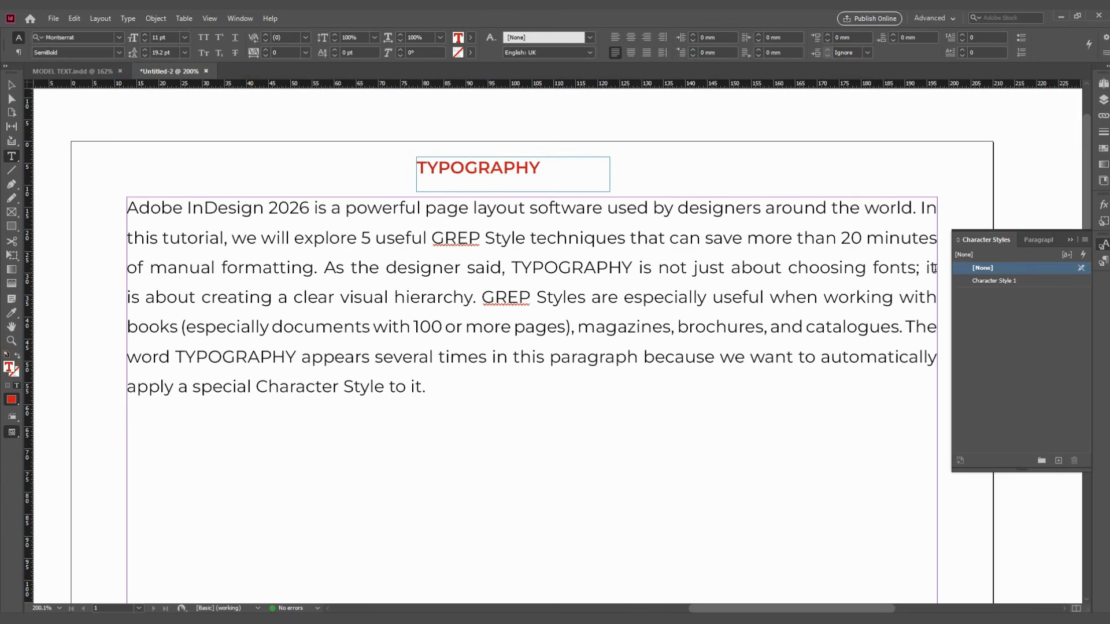
Step: Reapply Paragraph Style 1 to the TYPOGRAPHY text above the paragraph, clearing its local overrides
{"action": "left_click", "coordinate": [1039, 240]}
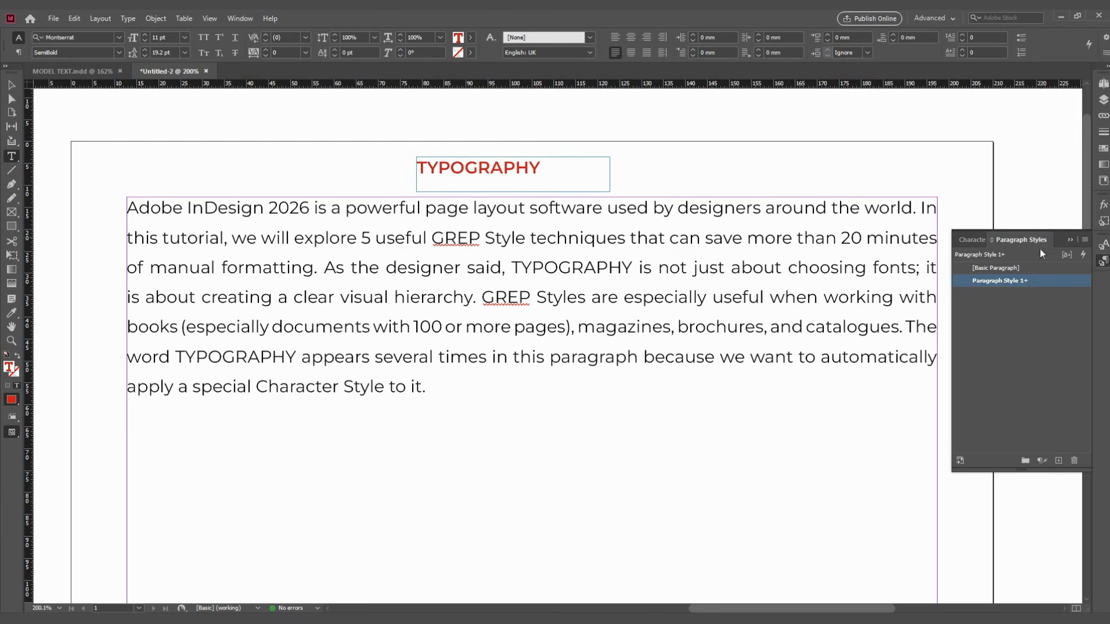
{"action": "left_click", "coordinate": [1010, 283], "text": "alt"}
{"action": "left_click", "coordinate": [1010, 283]}
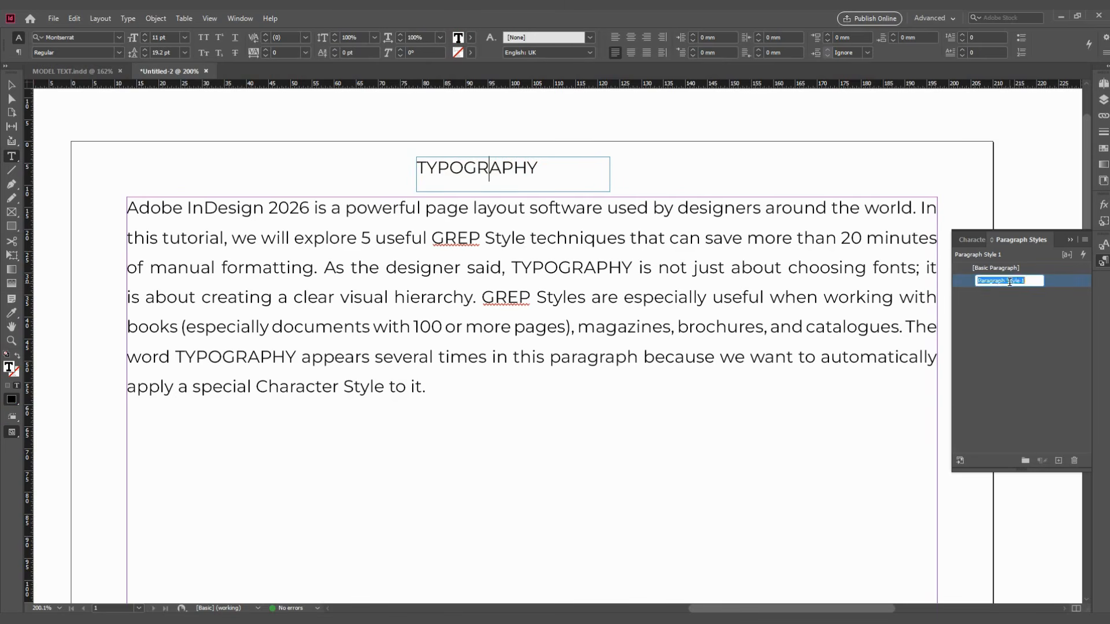
{"action": "left_click", "coordinate": [1009, 283]}
{"action": "left_click", "coordinate": [1038, 294]}
Step: Add a GREP style to Paragraph Style 1 that applies Character Style 1 to the text TYPOGRAPHY
{"action": "double_click", "coordinate": [1026, 282]}
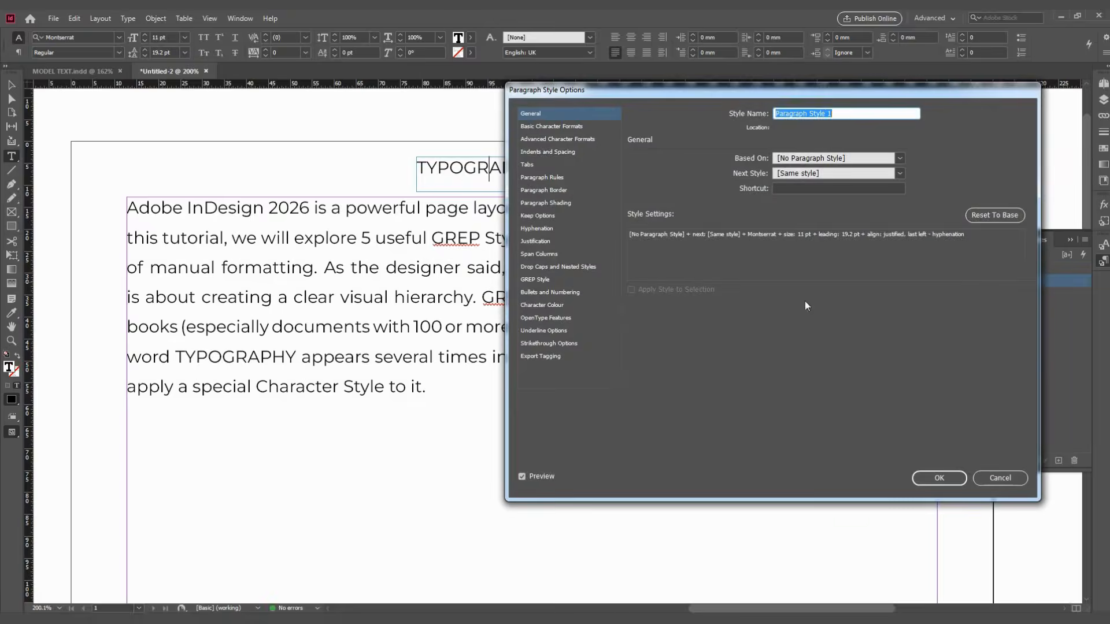
{"action": "left_click", "coordinate": [539, 282]}
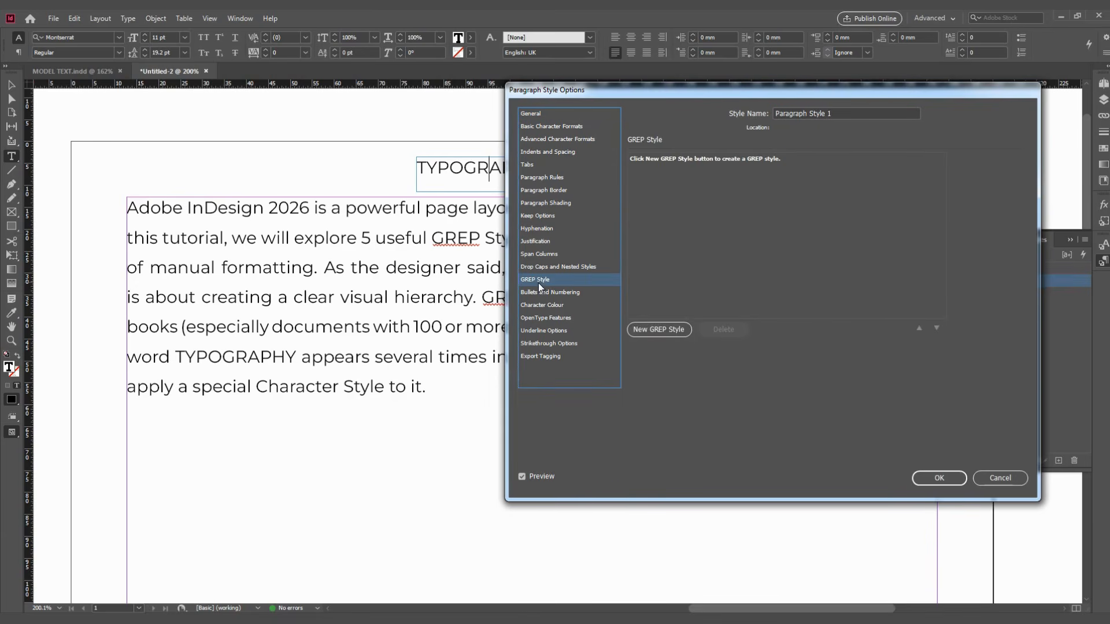
{"action": "left_click", "coordinate": [674, 329]}
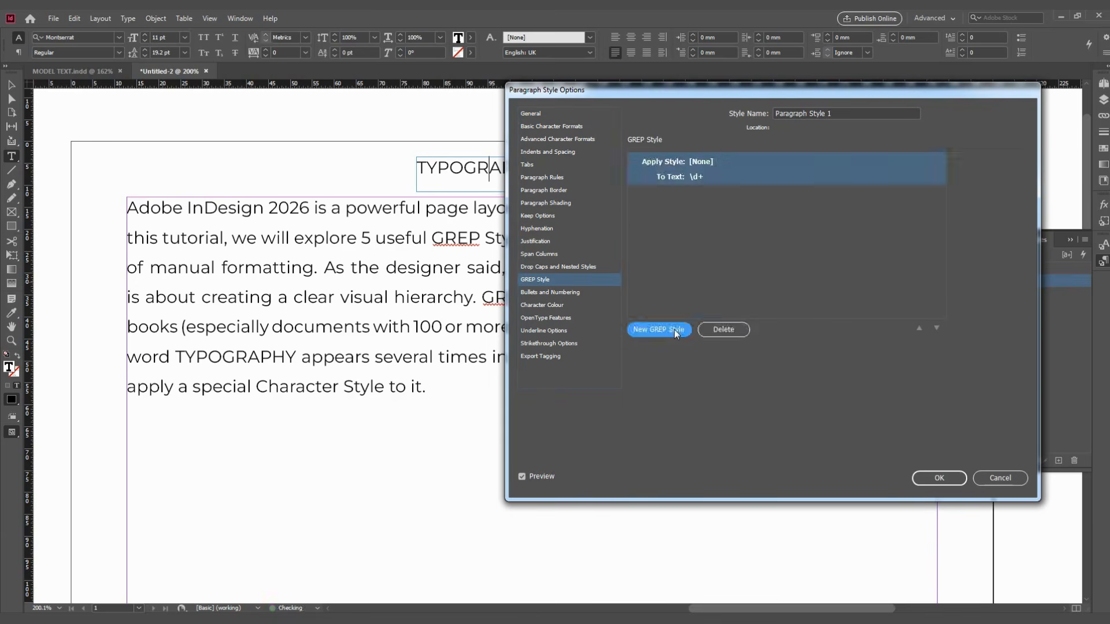
{"action": "left_click", "coordinate": [704, 165]}
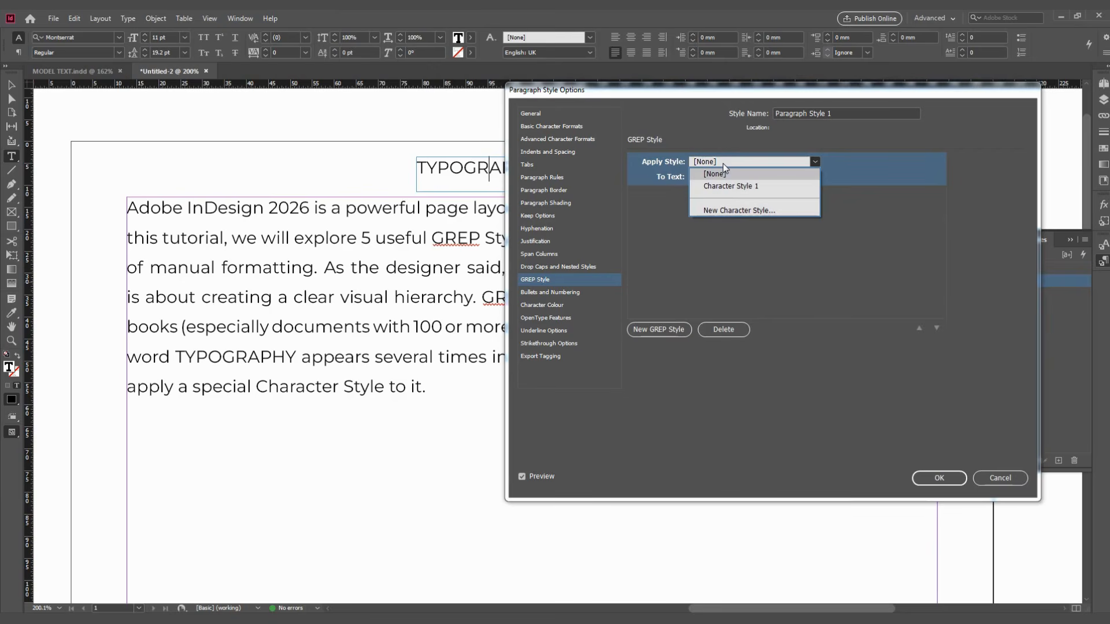
{"action": "left_click", "coordinate": [725, 188]}
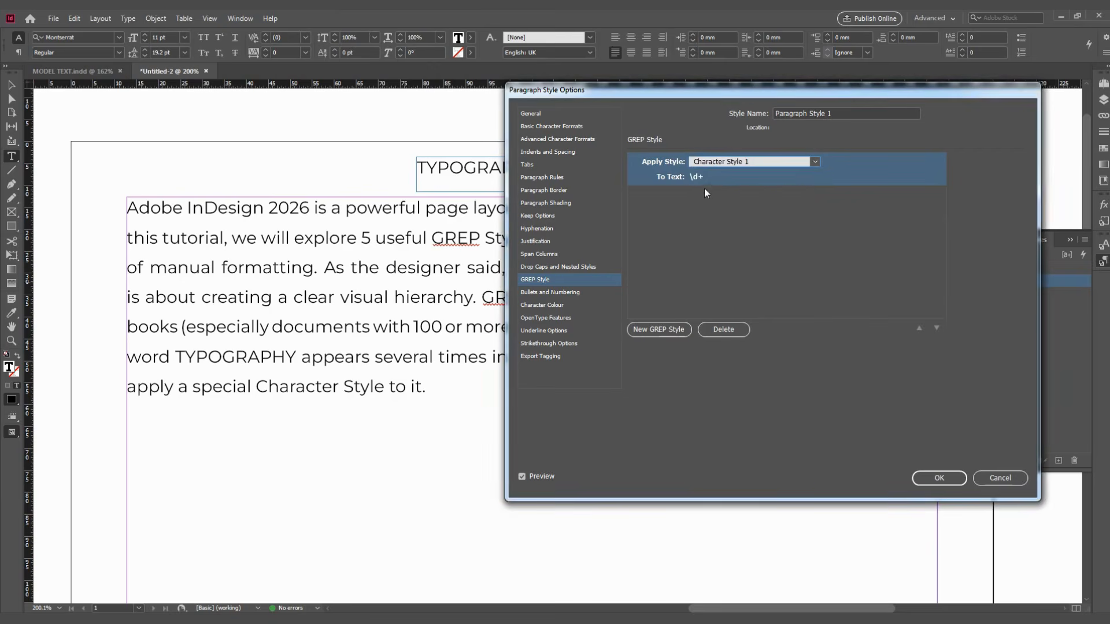
{"action": "left_click", "coordinate": [699, 178]}
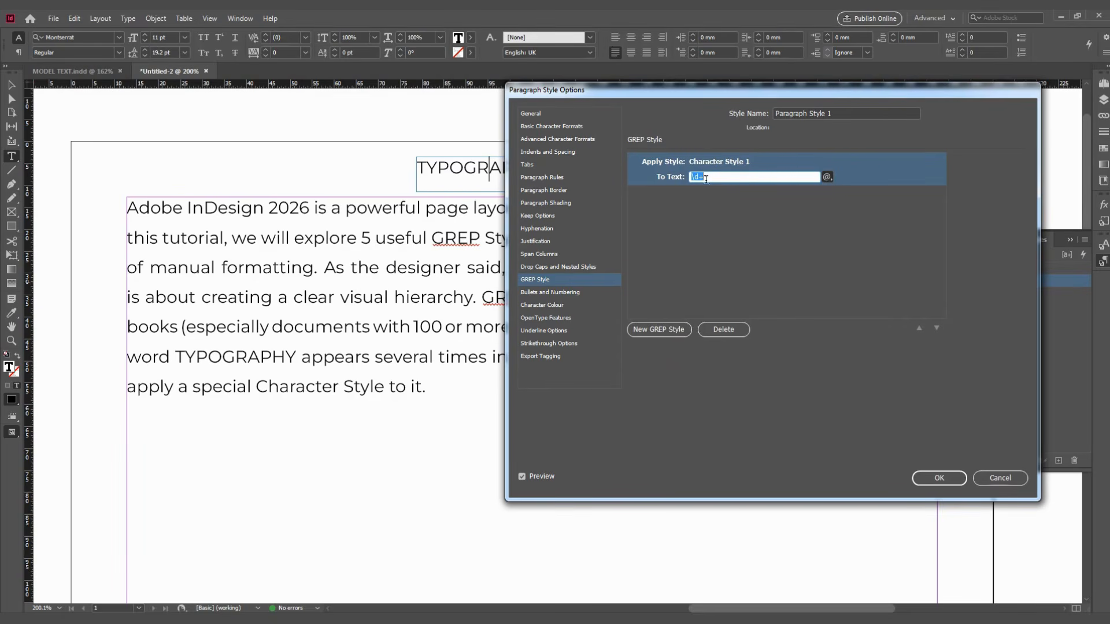
{"action": "key", "text": "ctrl+v"}
{"action": "left_click", "coordinate": [792, 189]}
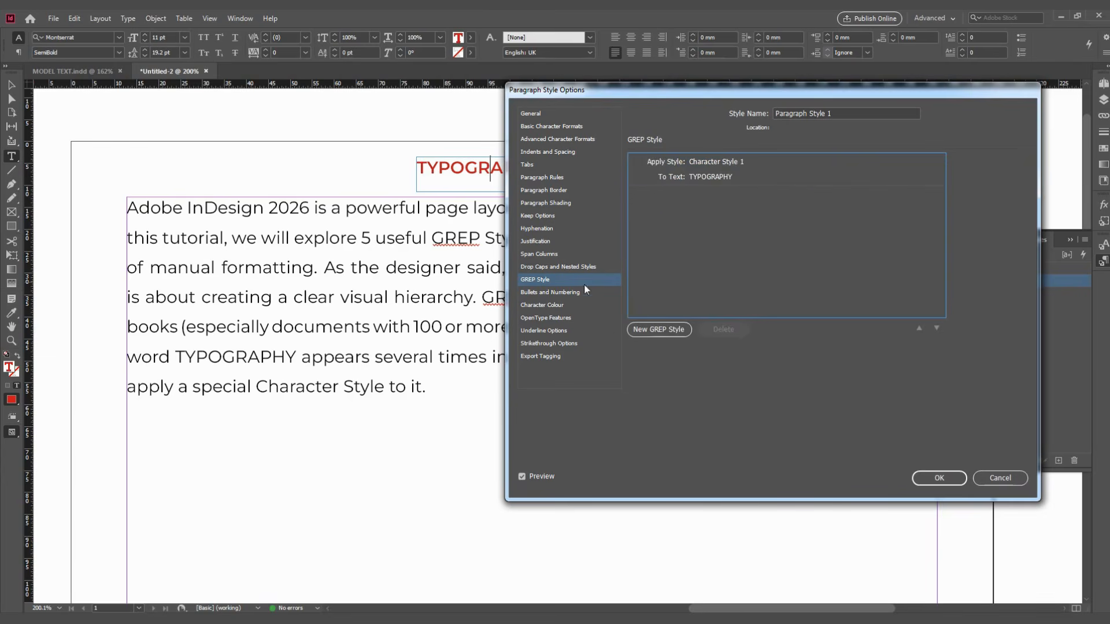
Step: Refresh the preview of the new GREP style and accept the Paragraph Style 1 options
{"action": "left_click", "coordinate": [746, 179]}
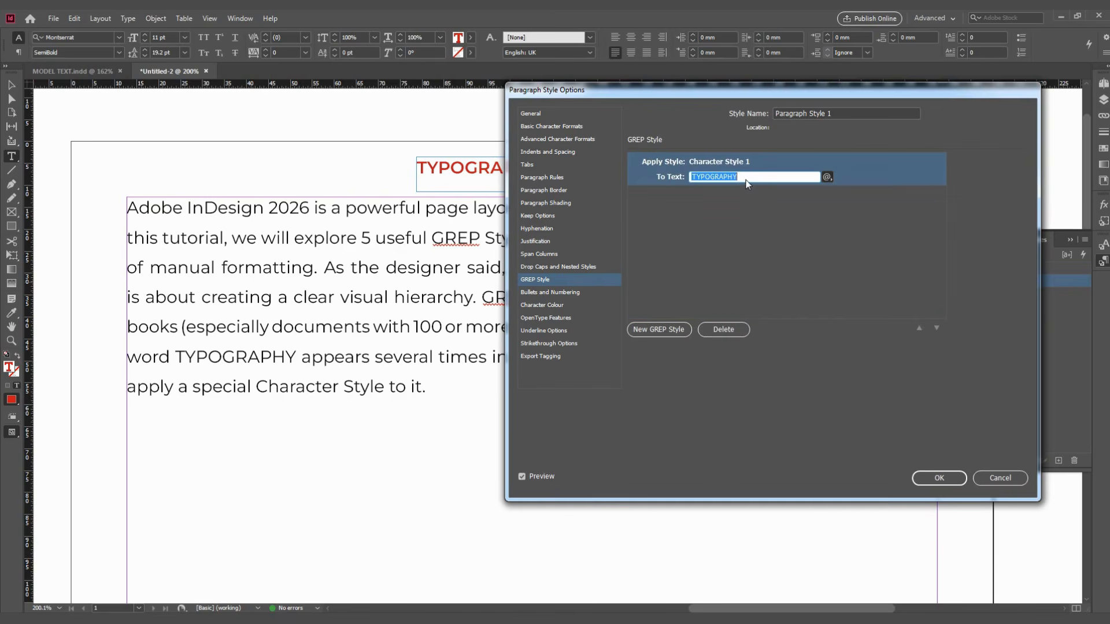
{"action": "left_click", "coordinate": [755, 238]}
{"action": "left_click", "coordinate": [522, 476]}
{"action": "left_click", "coordinate": [522, 476]}
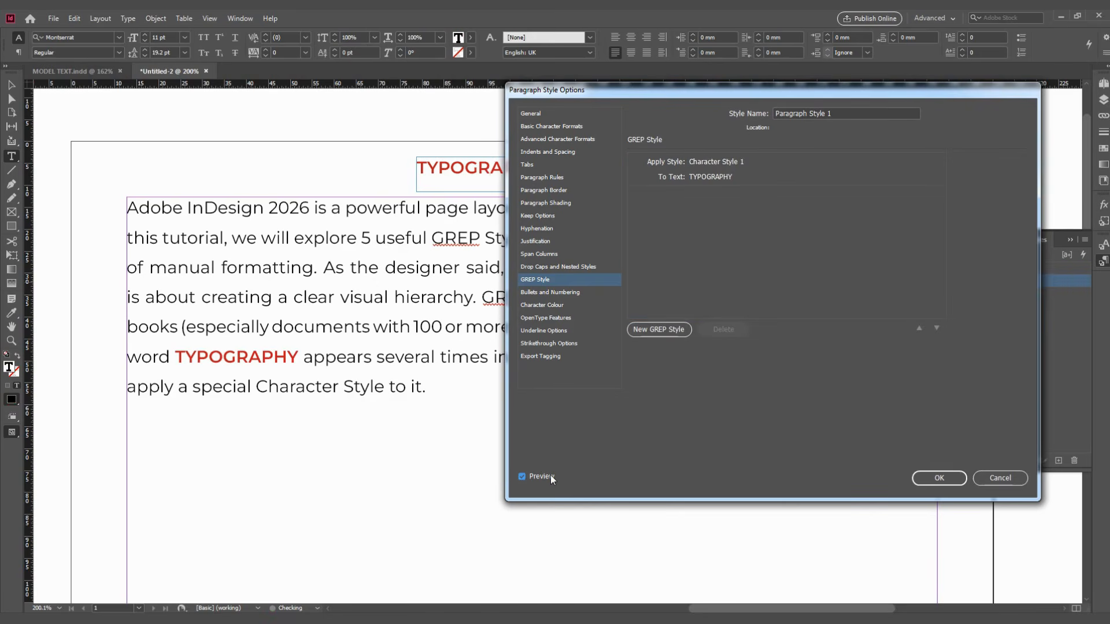
{"action": "left_click", "coordinate": [937, 478]}
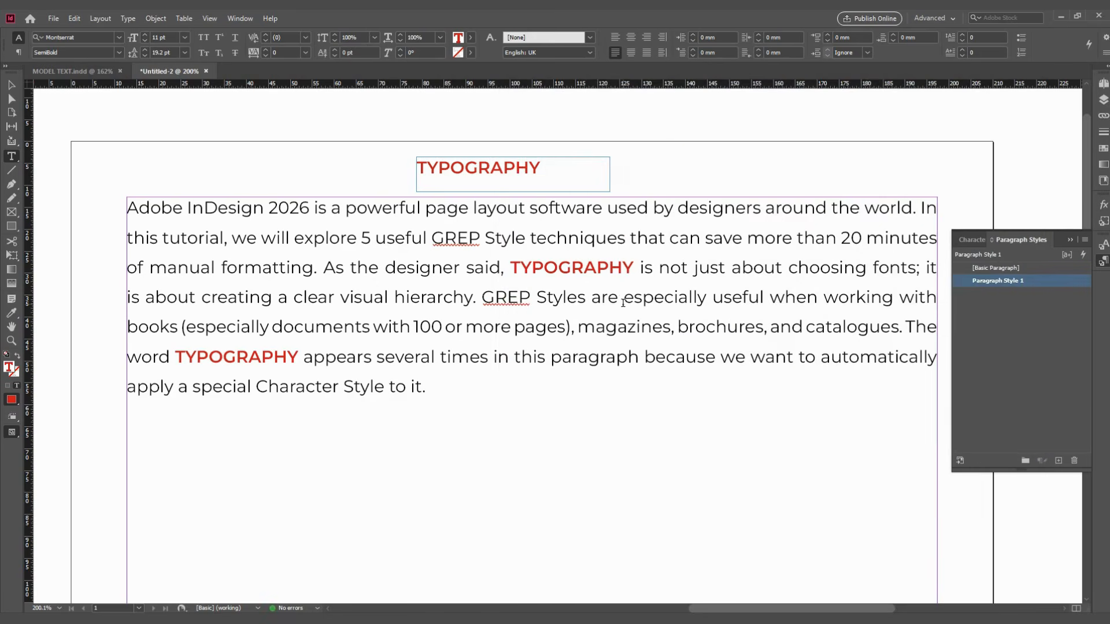
Step: Add the words TYPOGRAPHY TYPOGRAPHY at the end of the body paragraph to test the GREP style
{"action": "key", "text": "ctrl+shift+a"}
{"action": "type", "text": "TY"}
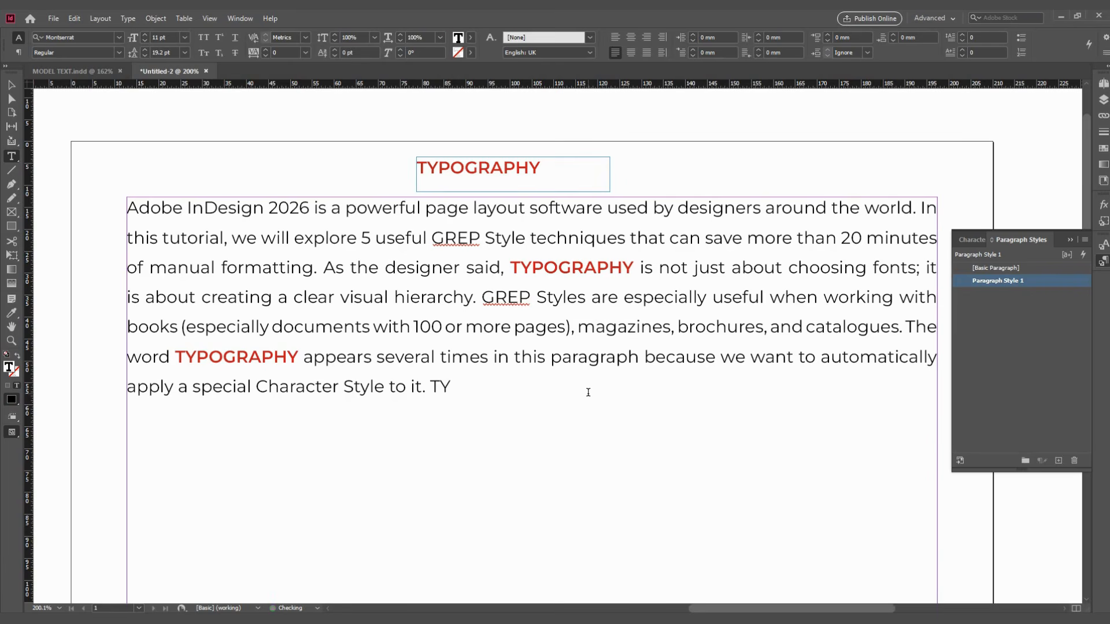
{"action": "type", "text": "POGRAPH"}
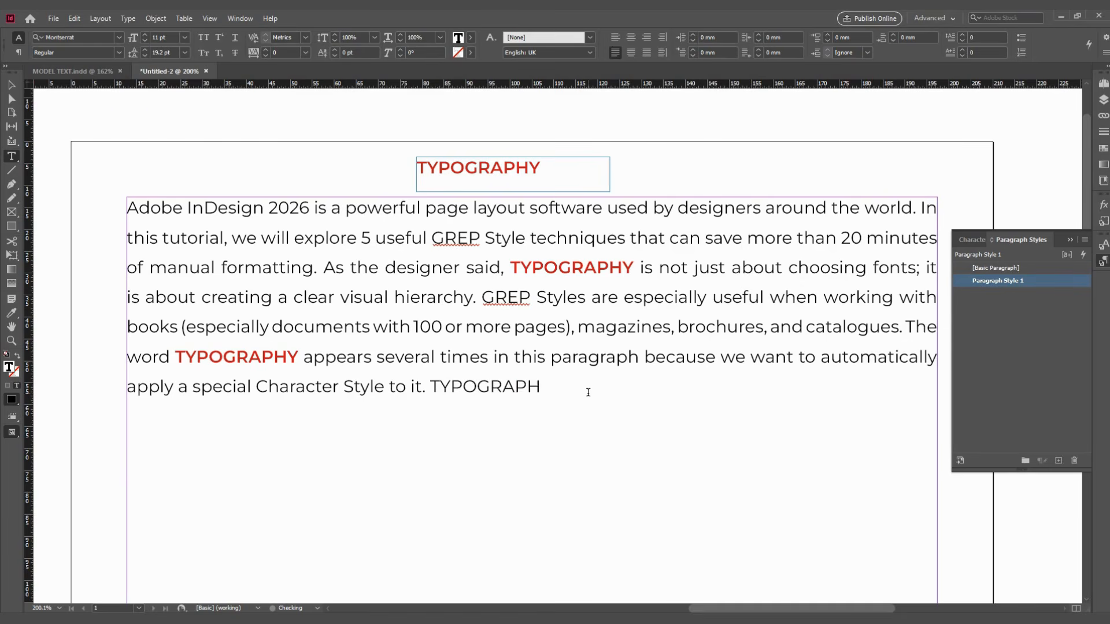
{"action": "type", "text": "Y T"}
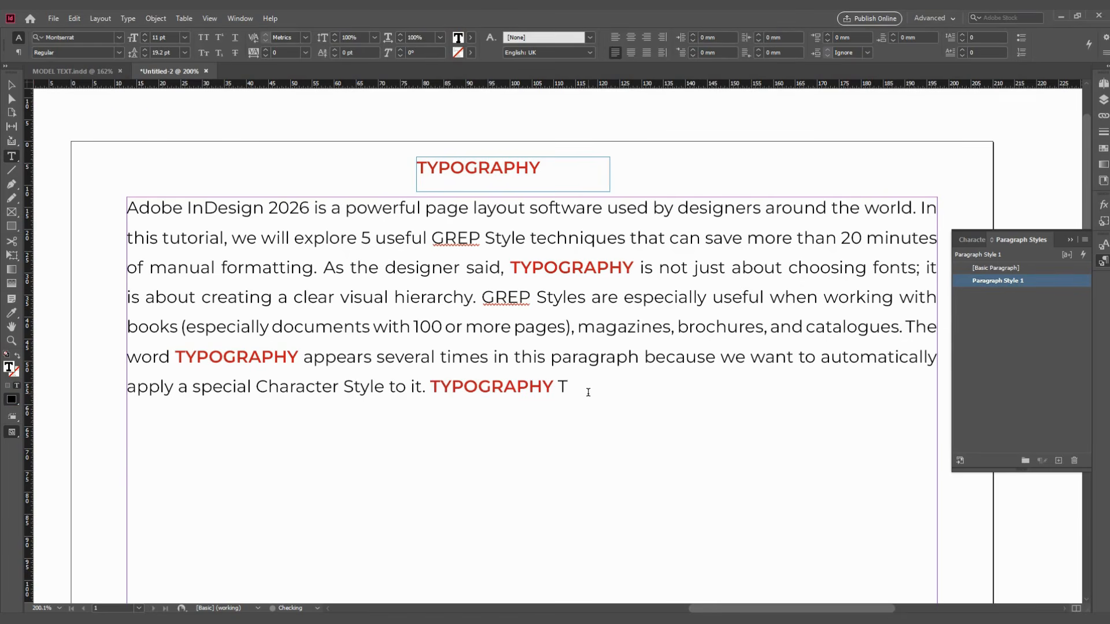
{"action": "type", "text": "YPOGRAPHY"}
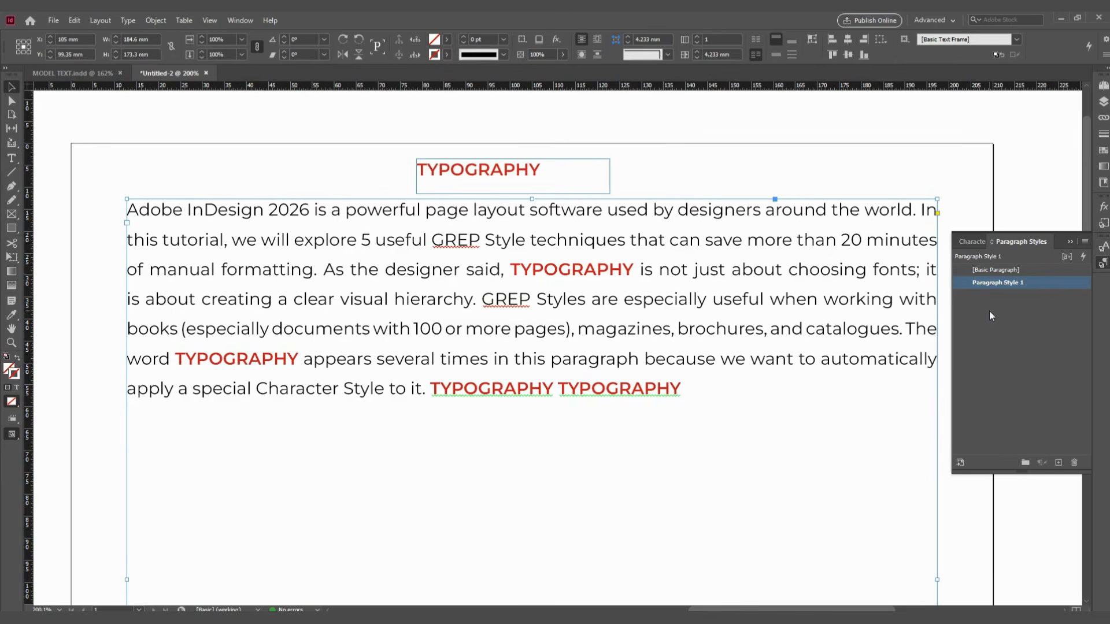
Step: Copy the word designers from the paragraph into a new text frame, about 31 × 8 mm, beside the TYPOGRAPHY frame, and select it
{"action": "left_click", "coordinate": [989, 312]}
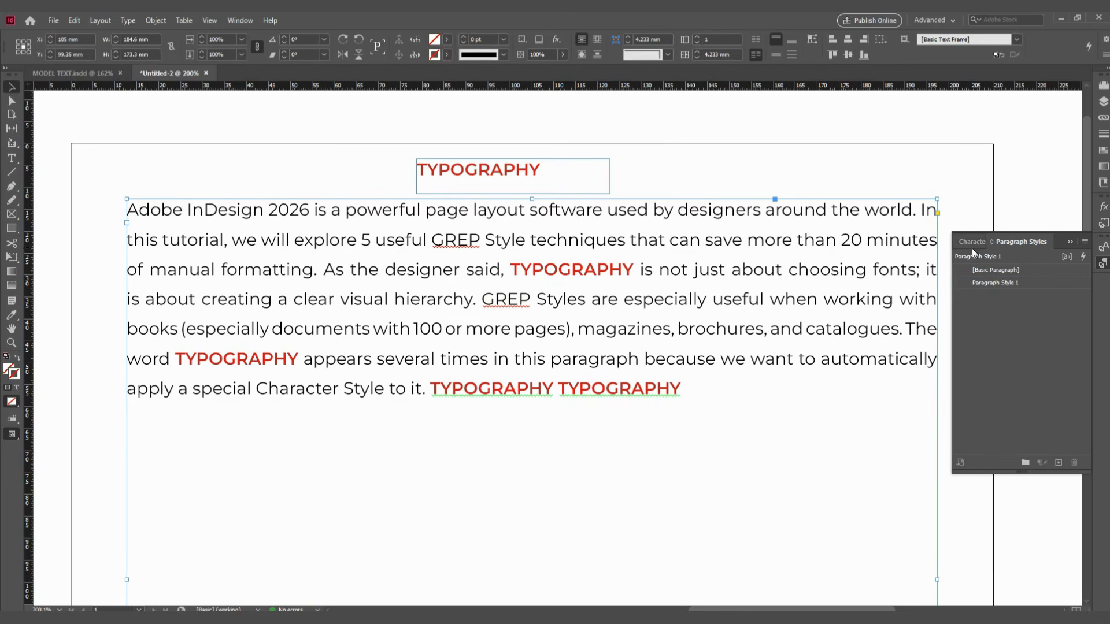
{"action": "double_click", "coordinate": [735, 248]}
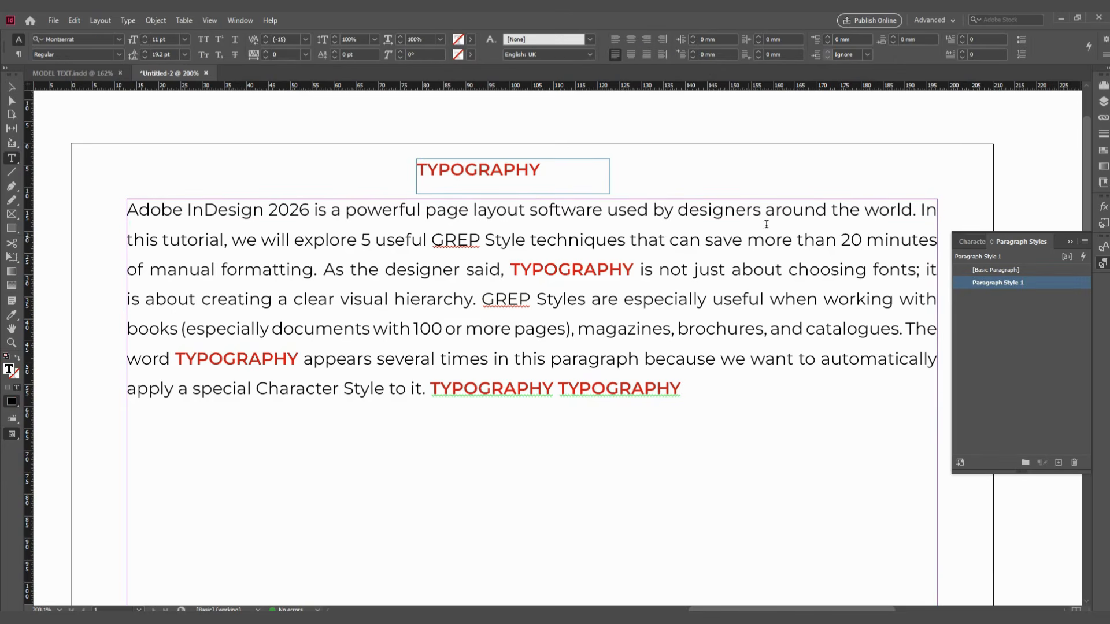
{"action": "double_click", "coordinate": [701, 215]}
{"action": "key", "text": "ctrl+c"}
{"action": "left_click_drag", "start_coordinate": [644, 160], "coordinate": [781, 193]}
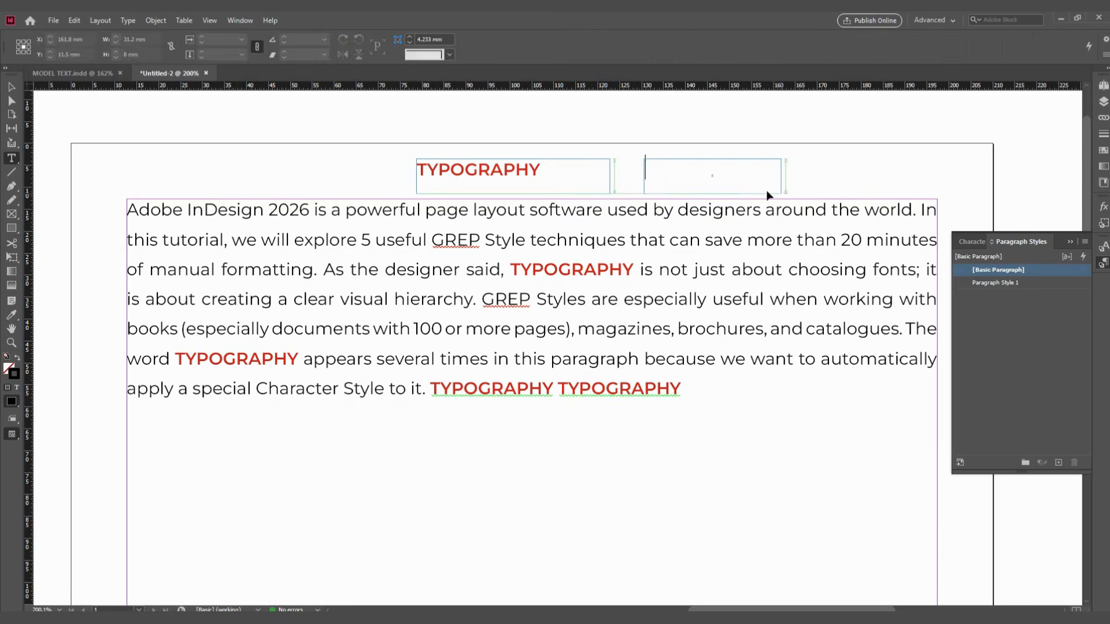
{"action": "key", "text": "ctrl+v"}
{"action": "key", "text": "ctrl+a"}
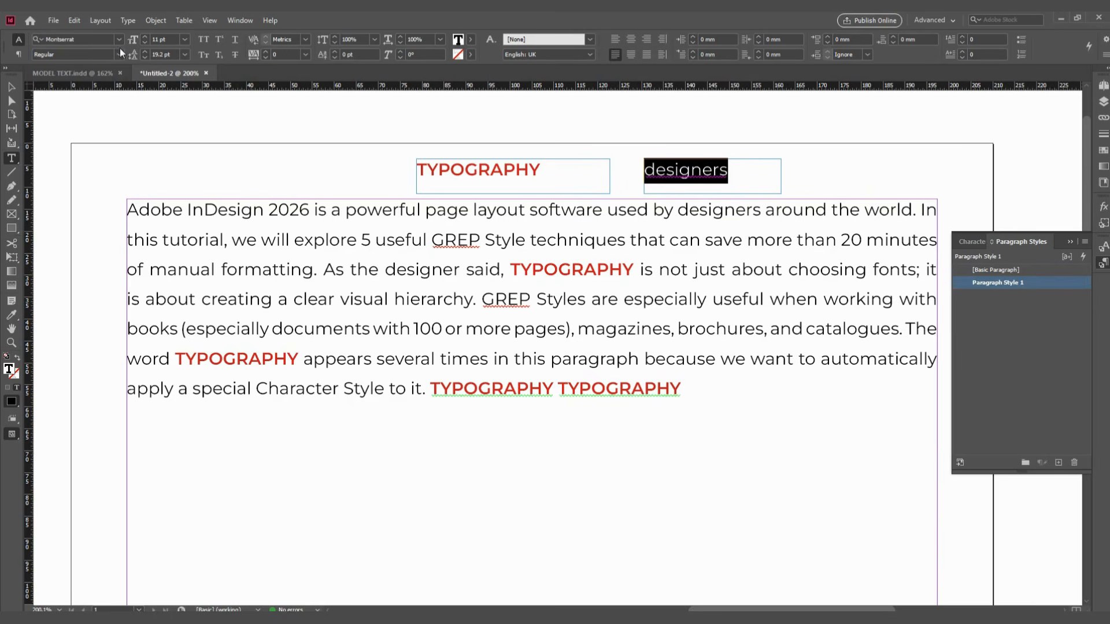
Step: Format the selected word designers as SemiBold Italic and colour it magenta, C=0 M=100 Y=0 K=0
{"action": "left_click", "coordinate": [120, 50]}
{"action": "left_click", "coordinate": [84, 200]}
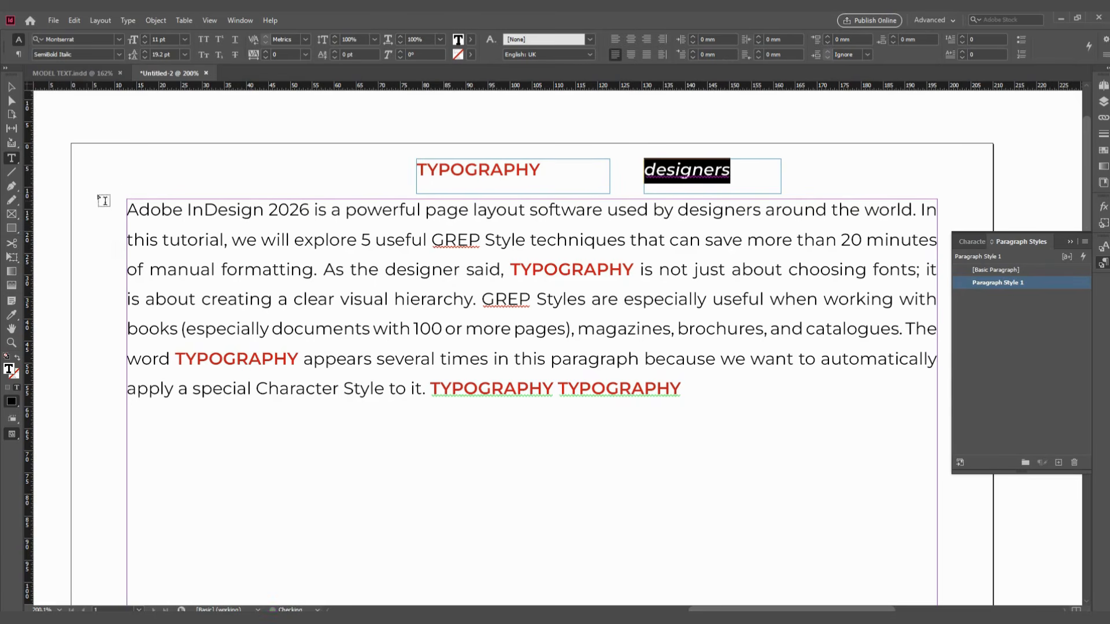
{"action": "left_click", "coordinate": [471, 41]}
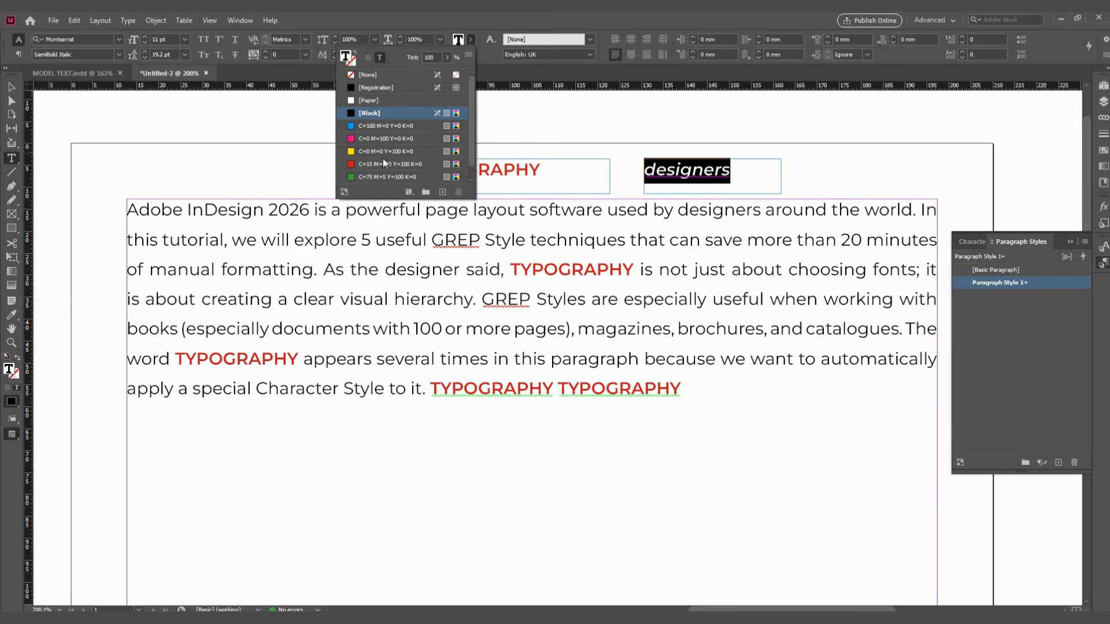
{"action": "left_click", "coordinate": [374, 138]}
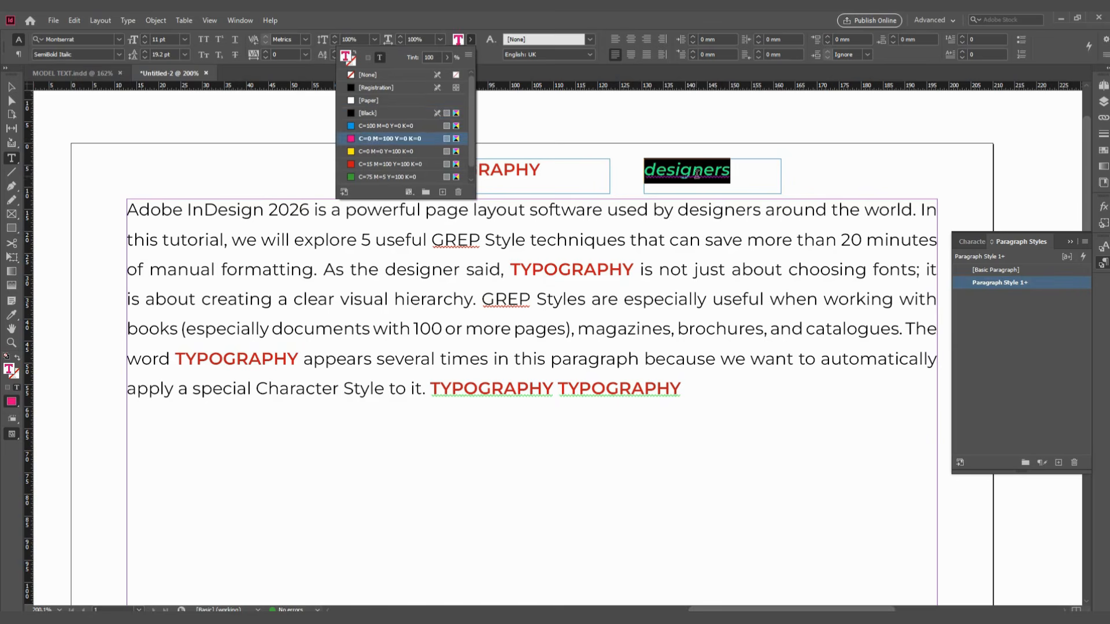
Step: Create a new character style from the magenta word designers and delete its text frame
{"action": "left_click", "coordinate": [977, 243]}
{"action": "left_click", "coordinate": [1060, 463]}
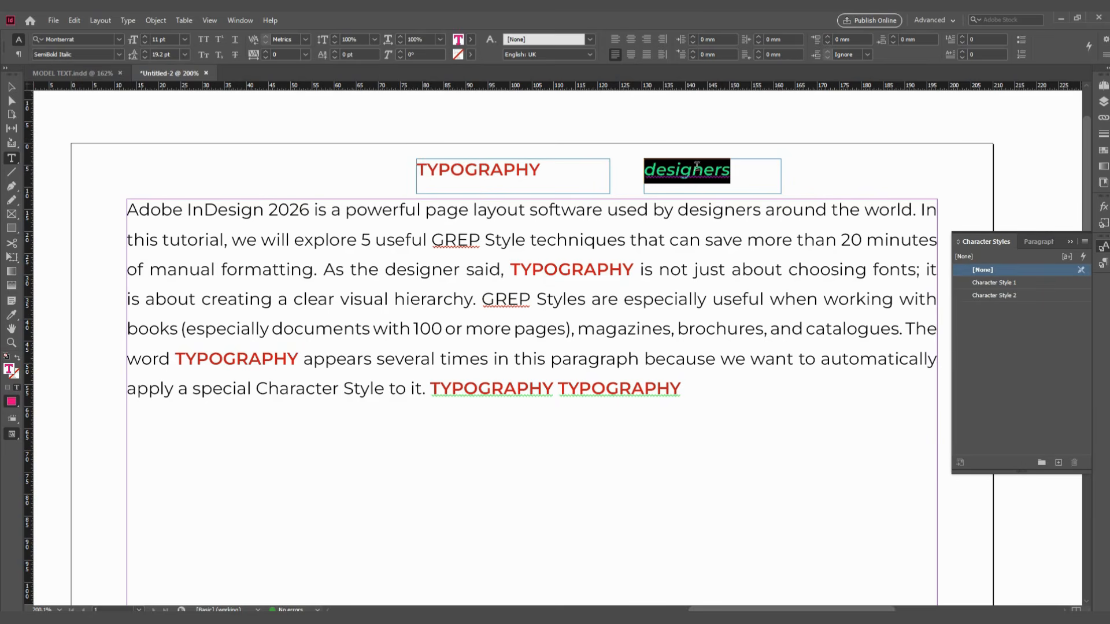
{"action": "key", "text": "Escape"}
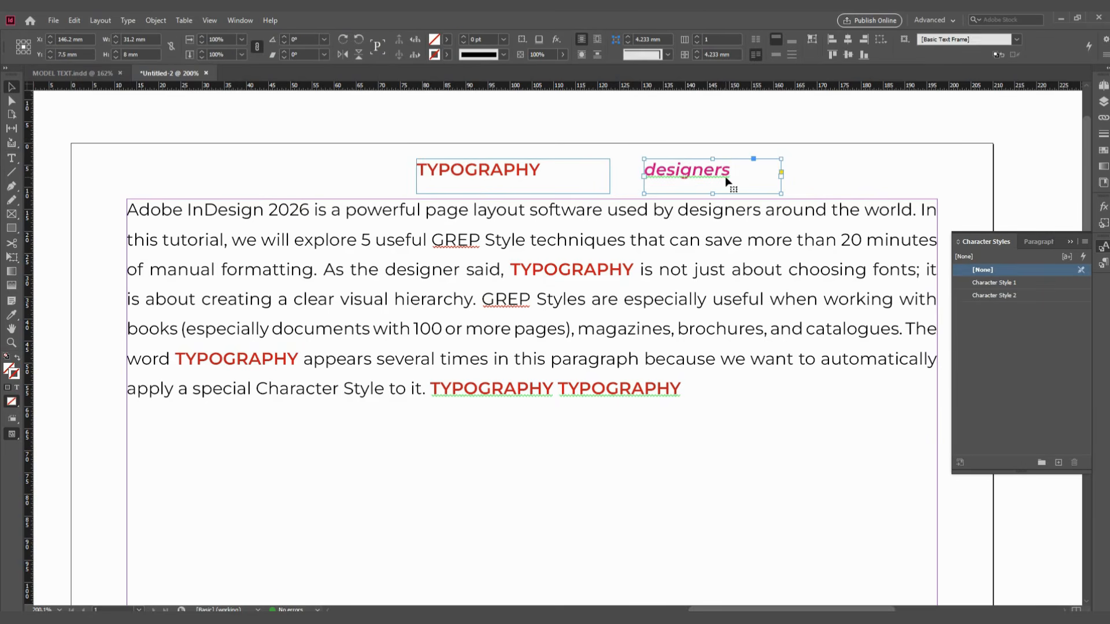
{"action": "key", "text": "Delete"}
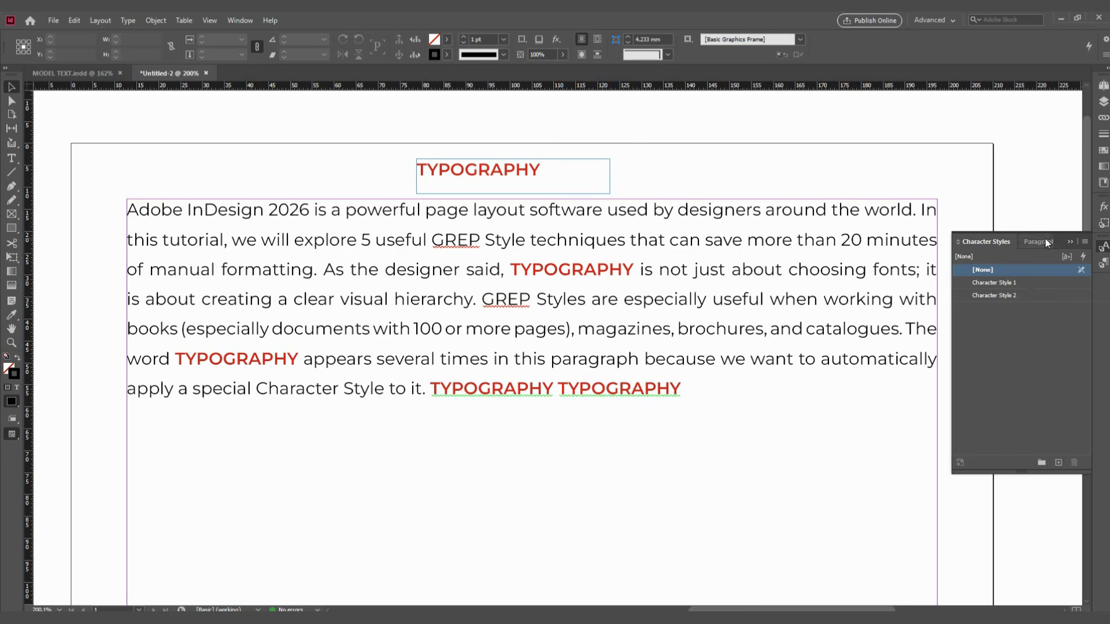
Step: Add a second GREP style to Paragraph Style 1 that applies Character Style 2 to digits (\d+)
{"action": "left_click", "coordinate": [1045, 241]}
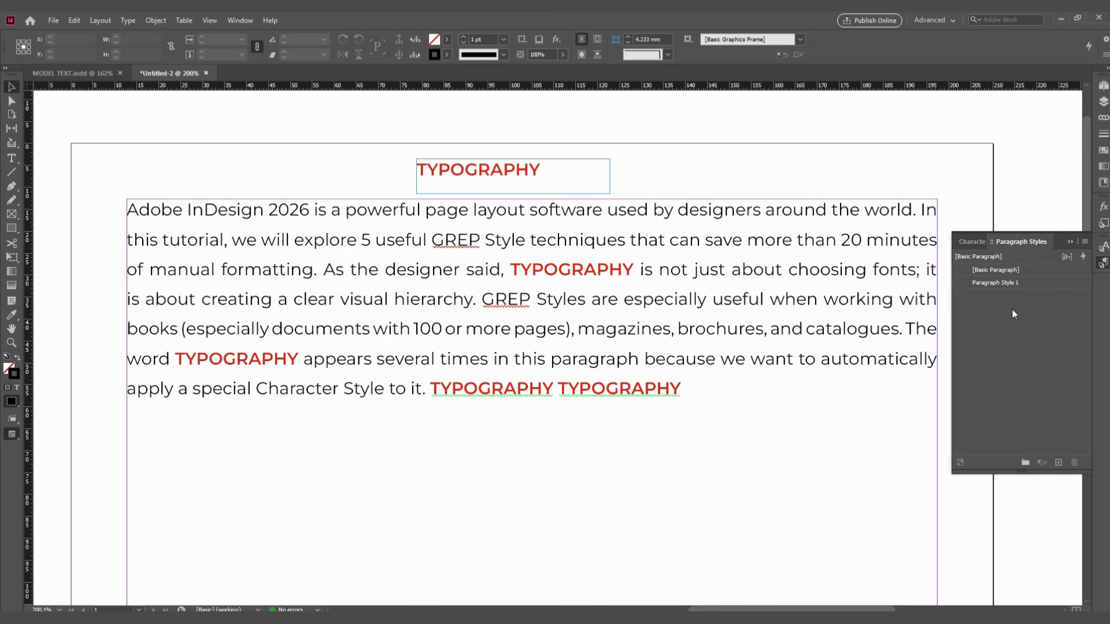
{"action": "double_click", "coordinate": [1004, 282]}
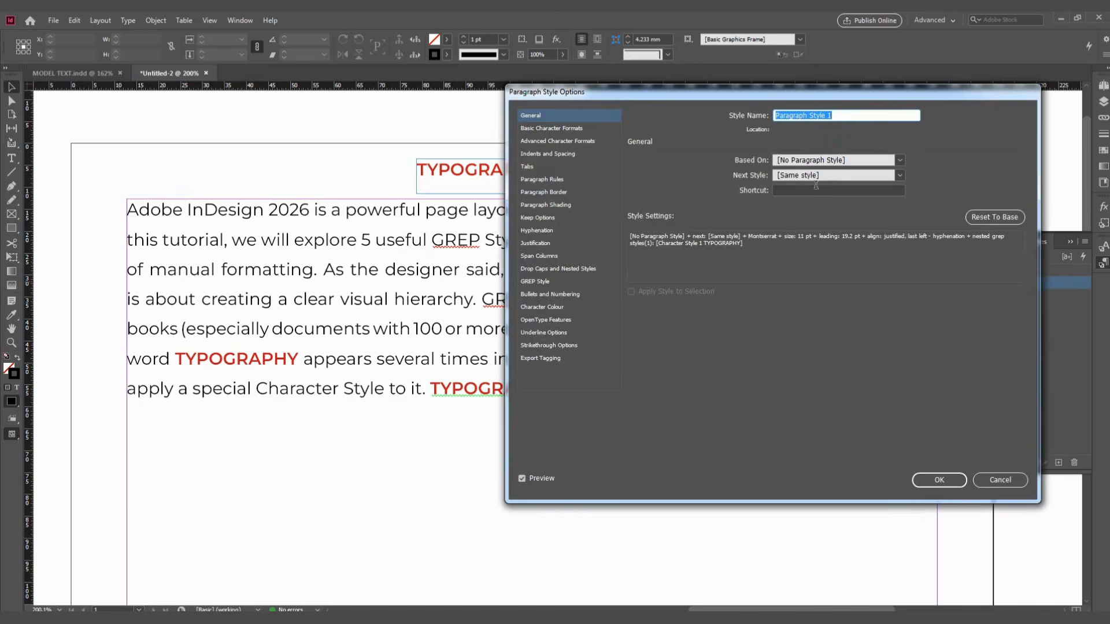
{"action": "left_click", "coordinate": [533, 281]}
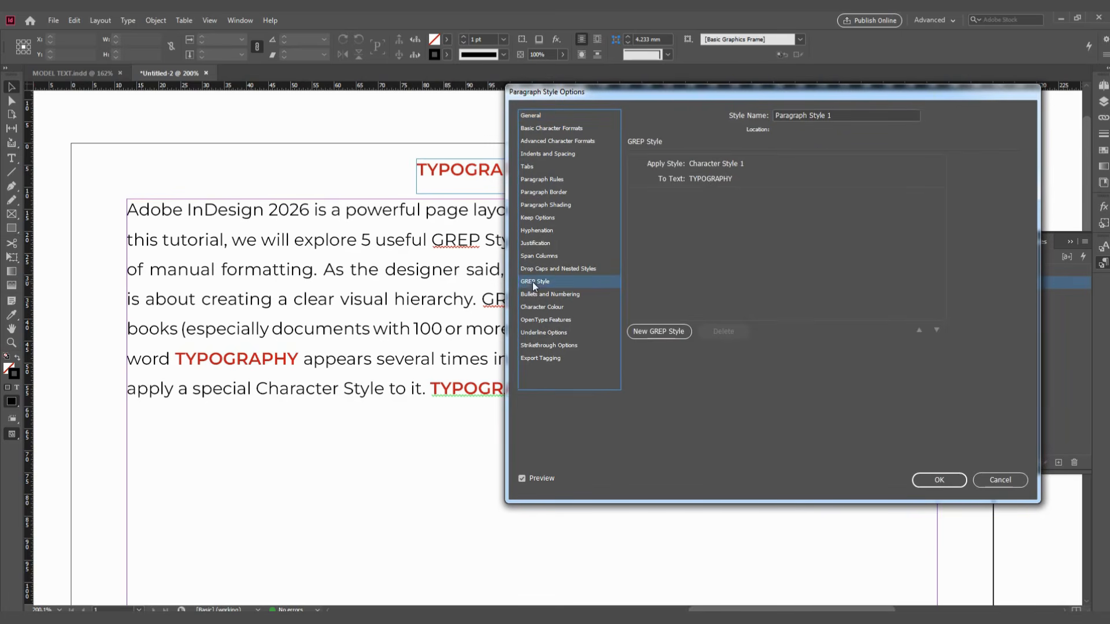
{"action": "left_click", "coordinate": [659, 331]}
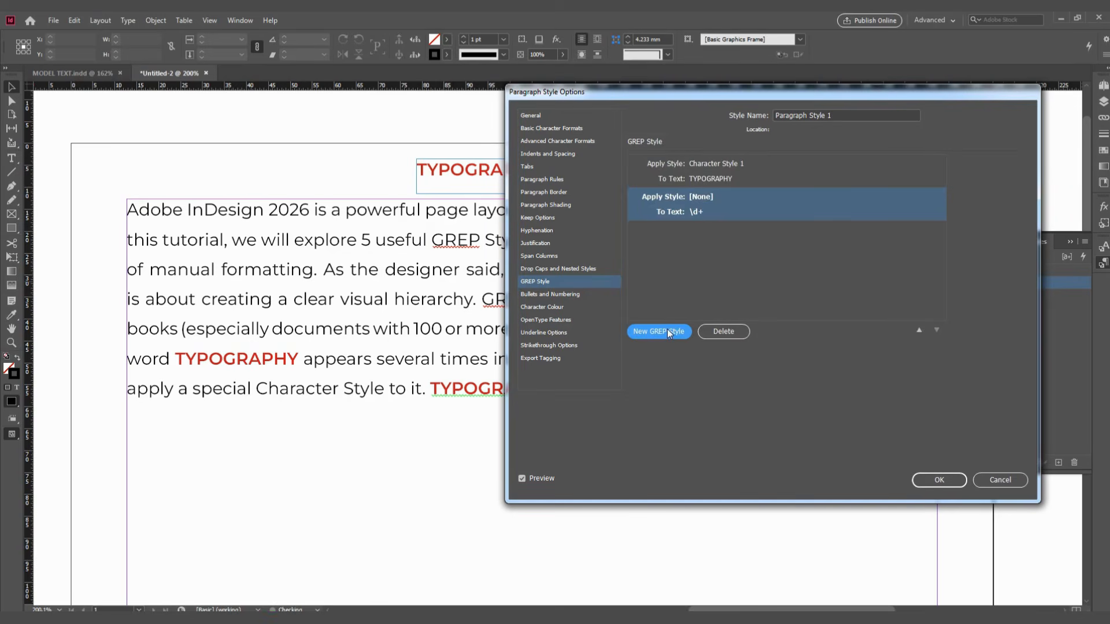
{"action": "left_click", "coordinate": [699, 199]}
{"action": "left_click", "coordinate": [749, 199]}
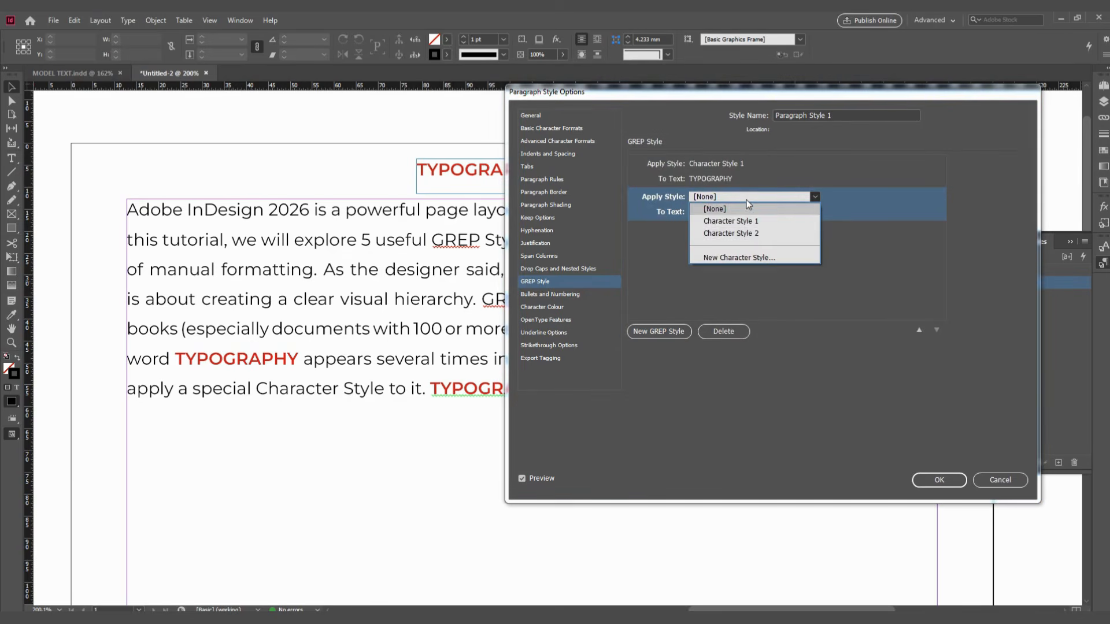
{"action": "left_click", "coordinate": [749, 233]}
Step: Check the \d+ expression of the new GREP style, refresh the preview and accept the Paragraph Style 1 options
{"action": "left_click", "coordinate": [706, 212]}
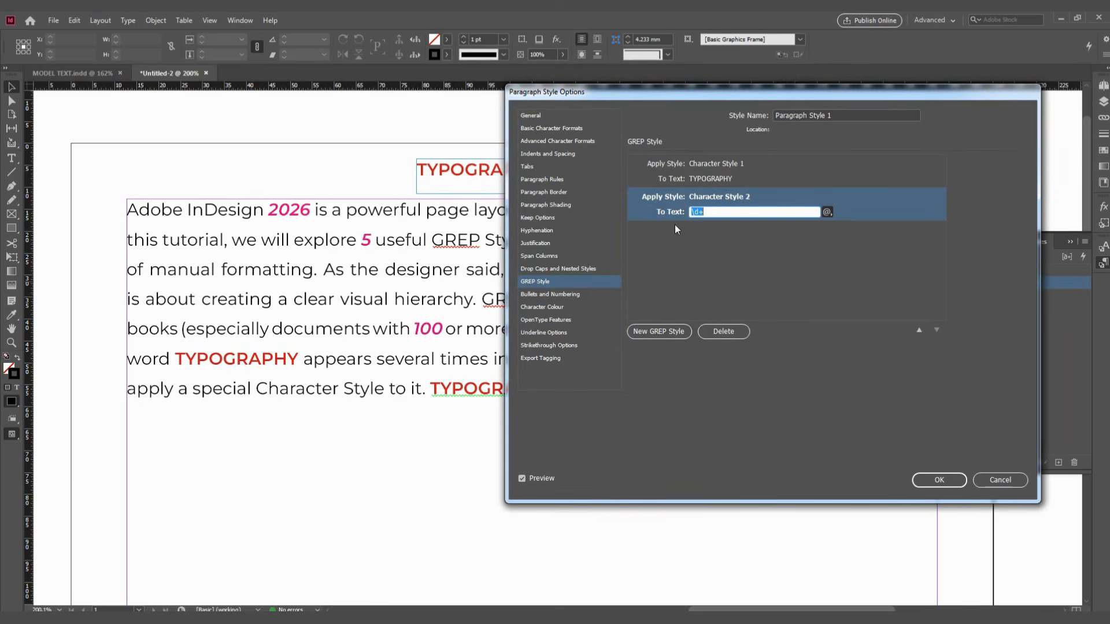
{"action": "left_click", "coordinate": [698, 213]}
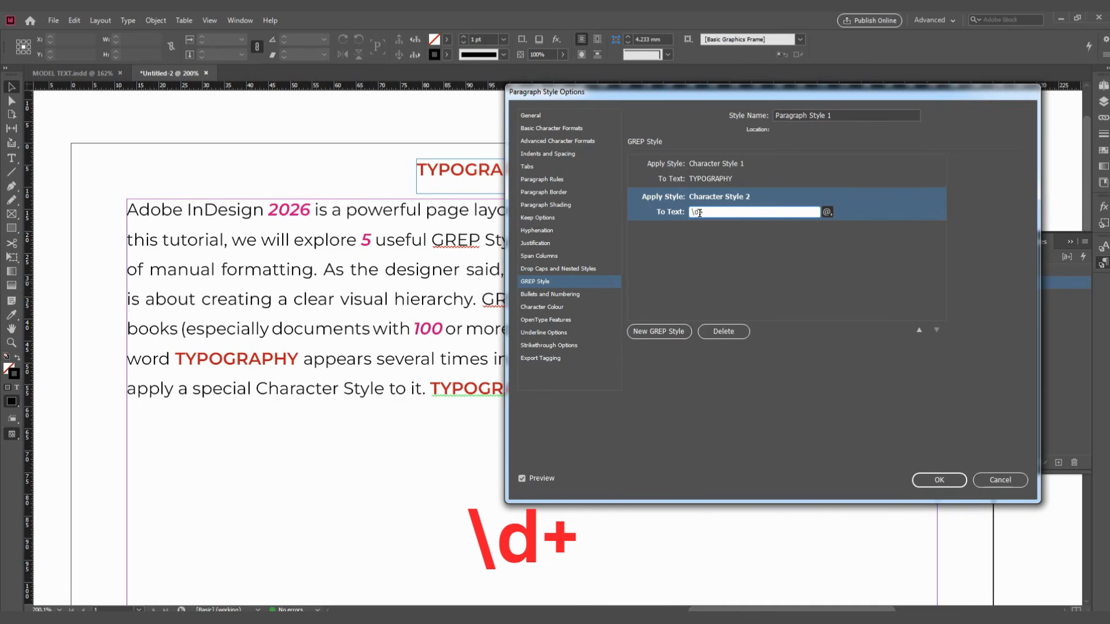
{"action": "left_click_drag", "start_coordinate": [691, 212], "coordinate": [718, 220]}
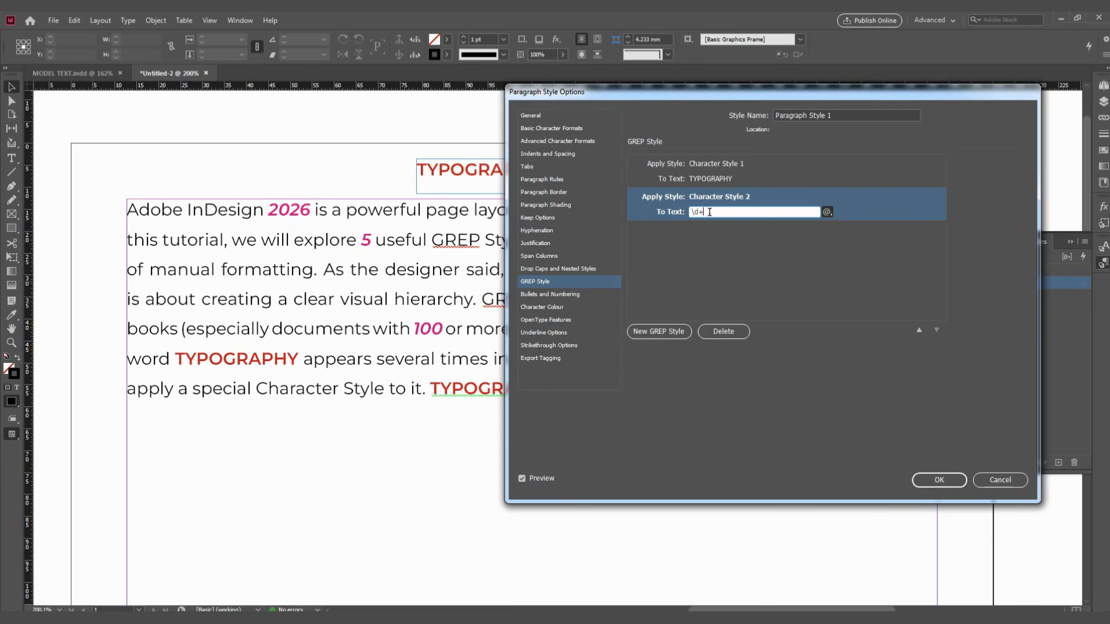
{"action": "left_click", "coordinate": [623, 466]}
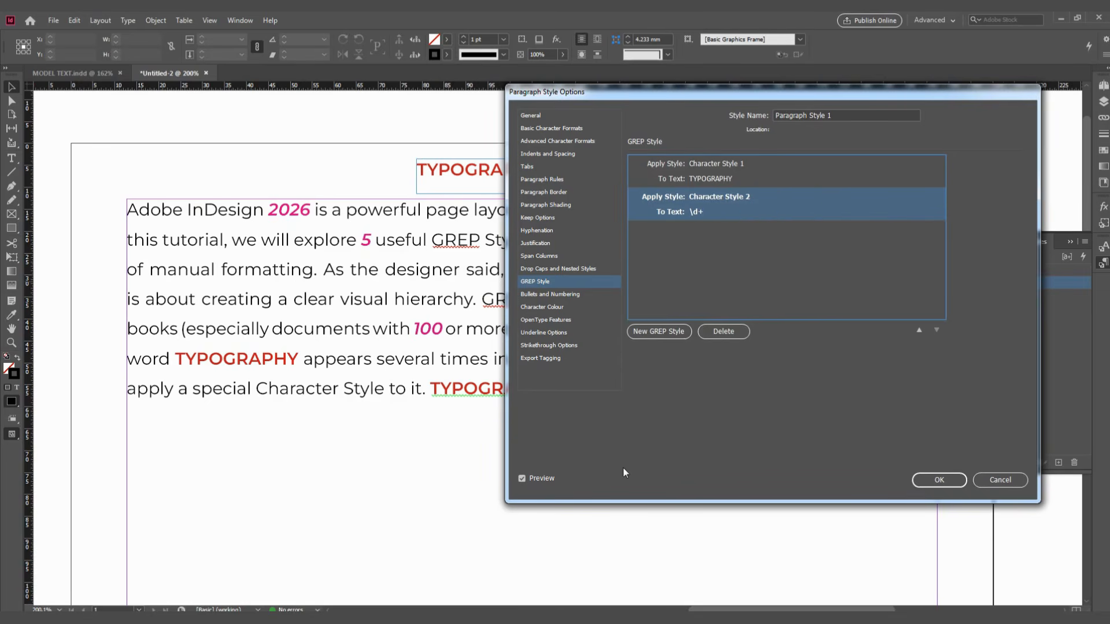
{"action": "left_click", "coordinate": [536, 479]}
{"action": "left_click", "coordinate": [536, 479]}
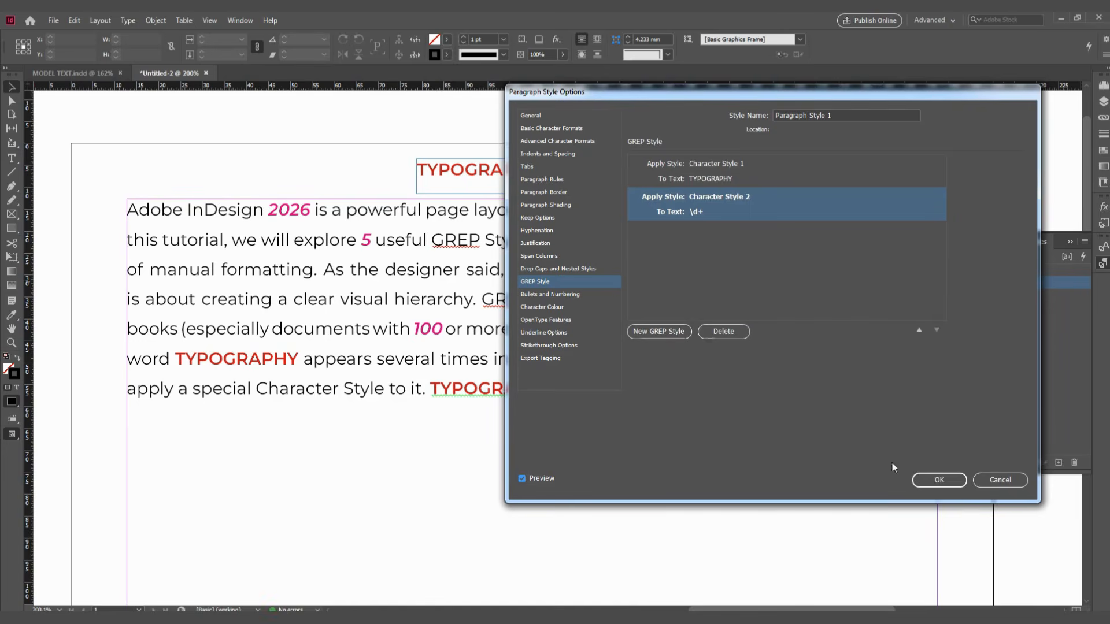
{"action": "left_click", "coordinate": [938, 480]}
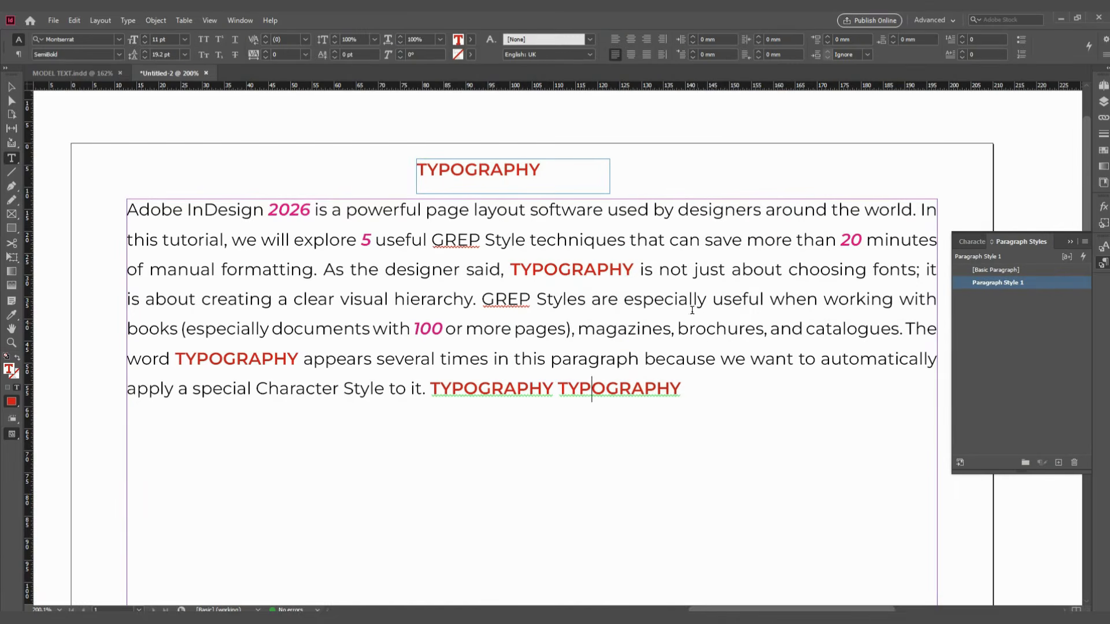
Step: Insert the number 1234567 before the word useful in the body paragraph to test the digit GREP style
{"action": "left_click", "coordinate": [714, 298]}
{"action": "type", "text": "12"}
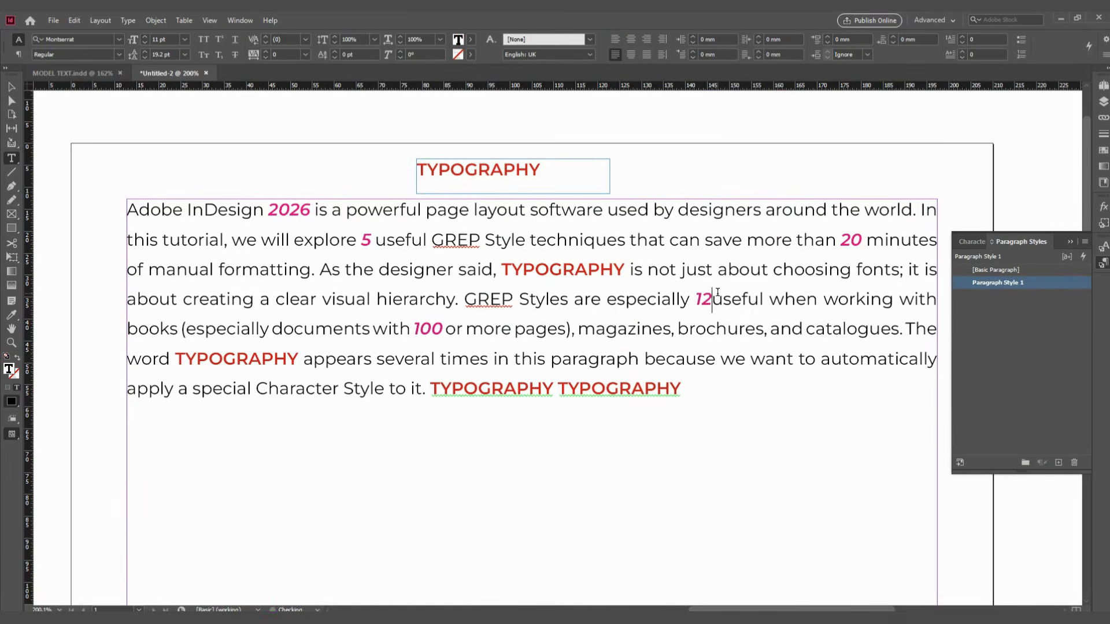
{"action": "type", "text": "34567"}
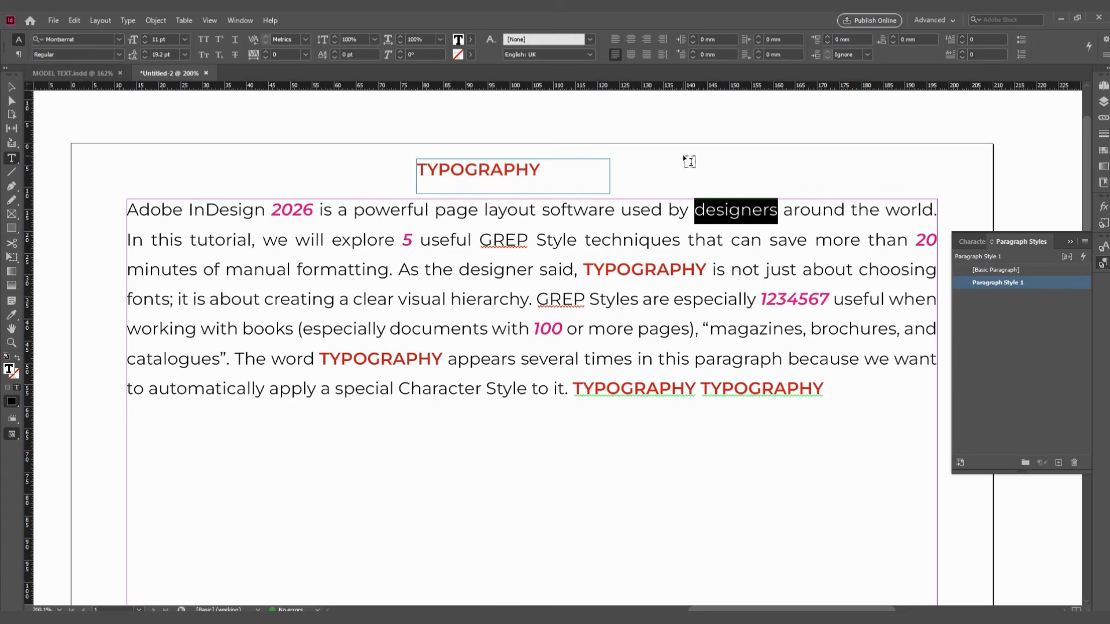
Step: Paste the copied word designers into a new text frame, about 32 × 8 mm, beside the TYPOGRAPHY frame, and select the word
{"action": "left_click_drag", "start_coordinate": [683, 155], "coordinate": [825, 189]}
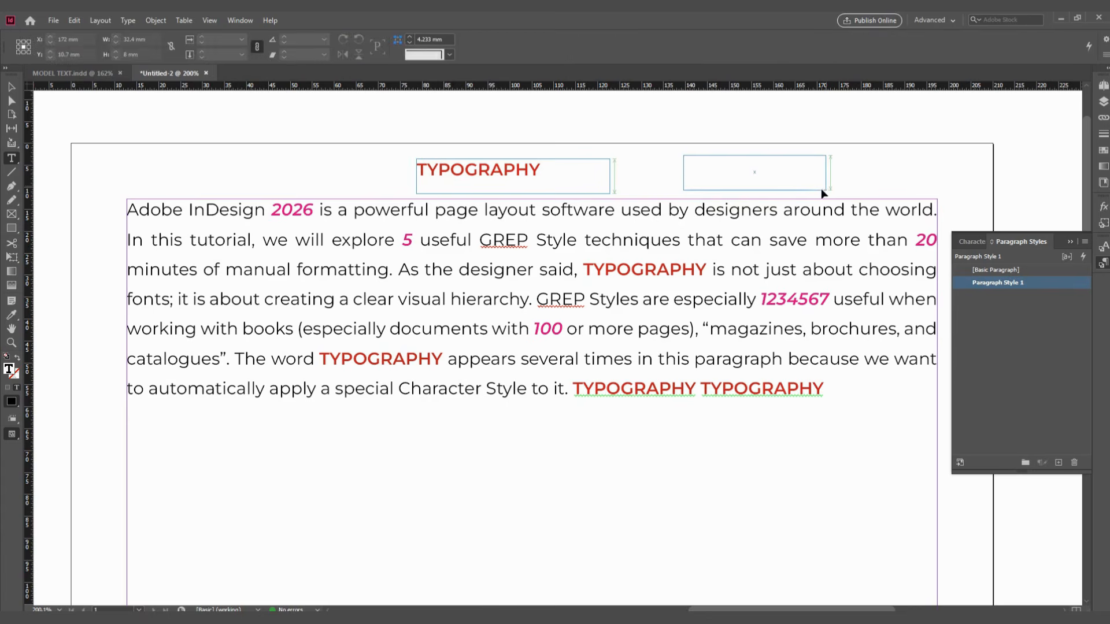
{"action": "key", "text": "ctrl+v"}
{"action": "key", "text": "ctrl+a"}
Step: Format the selected word designers as ExtraBold Italic and colour it green, C=75 M=5 Y=100 K=0
{"action": "left_click", "coordinate": [118, 54]}
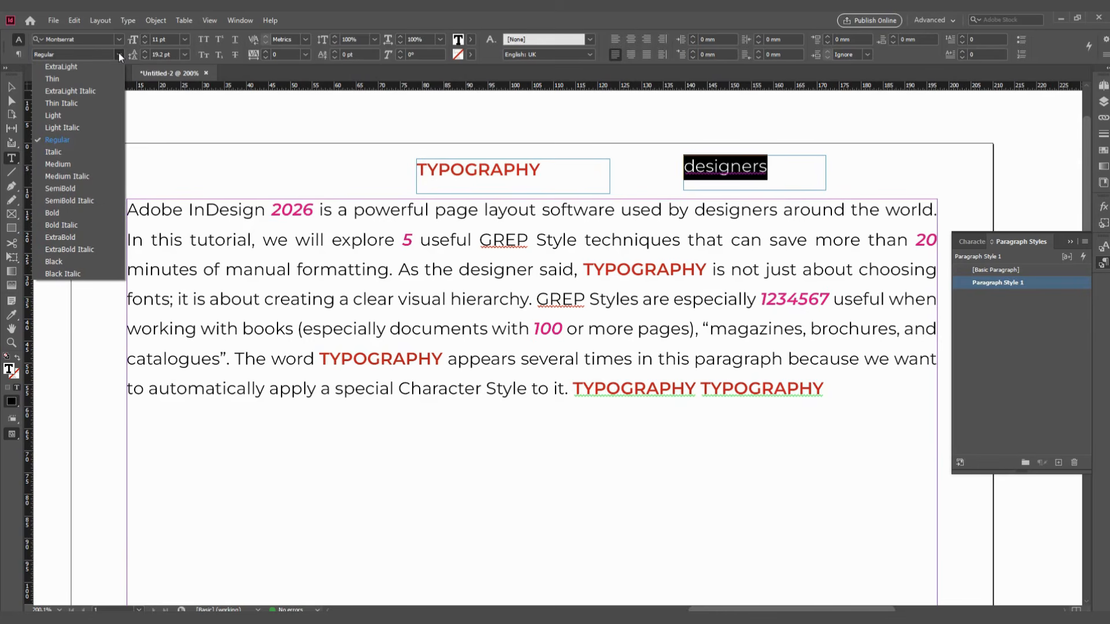
{"action": "left_click", "coordinate": [69, 249]}
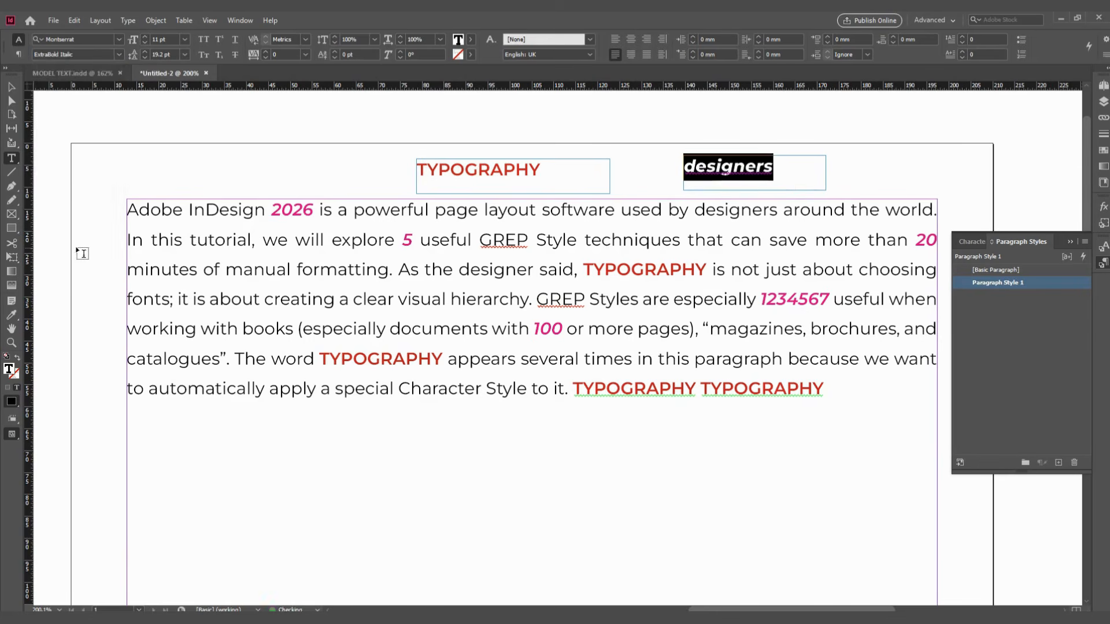
{"action": "left_click", "coordinate": [472, 39]}
{"action": "left_click", "coordinate": [393, 150]}
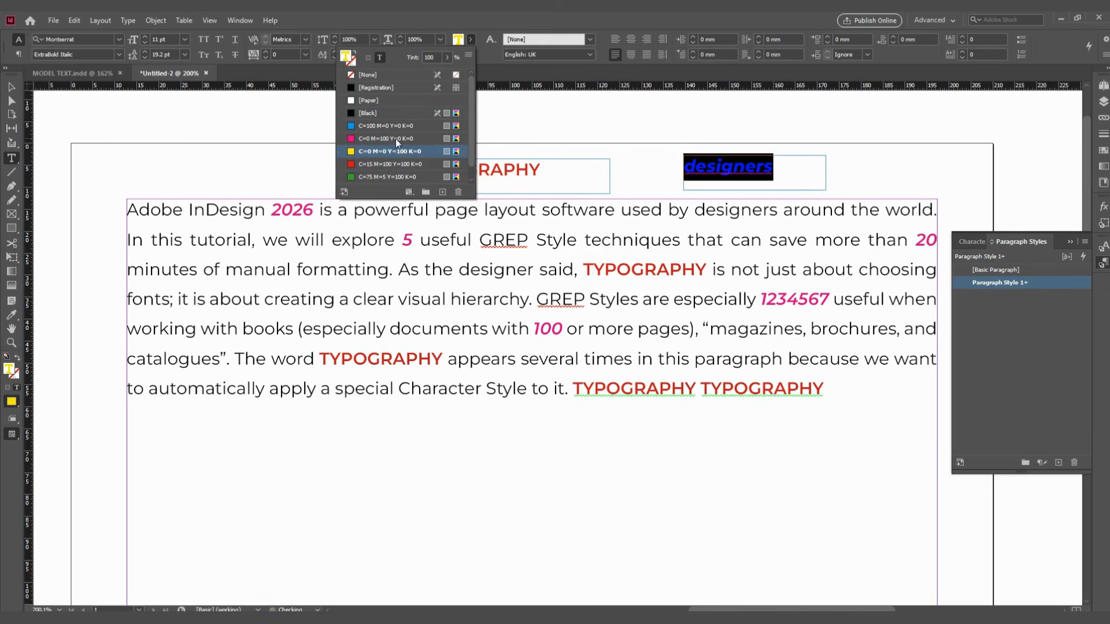
{"action": "left_click", "coordinate": [389, 177]}
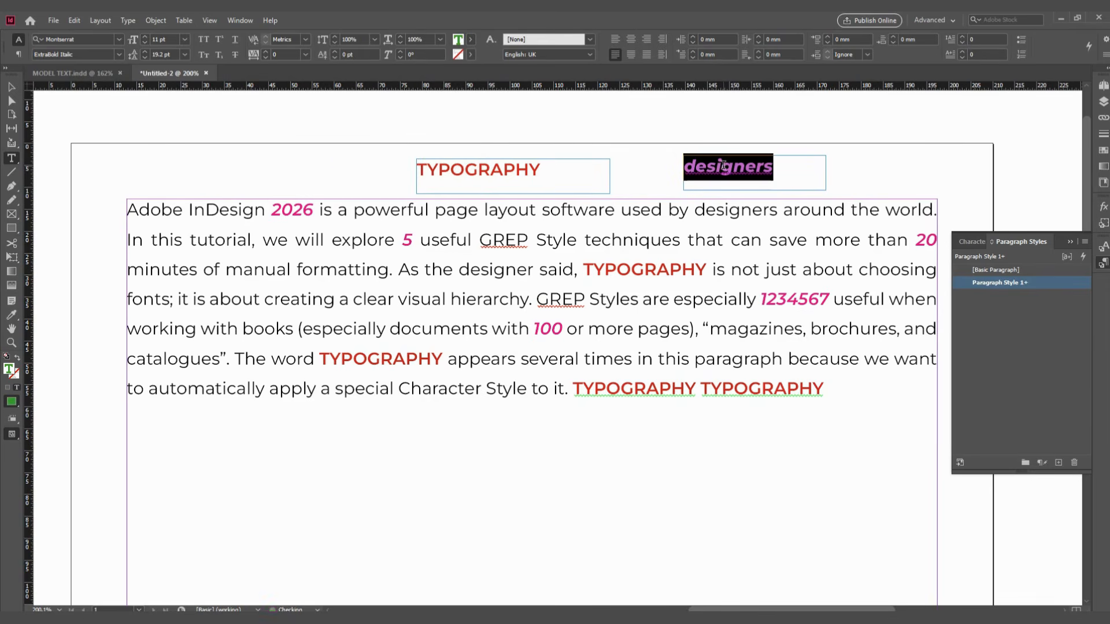
Step: Create a new character style from the green word designers and delete its text frame
{"action": "left_click", "coordinate": [974, 241]}
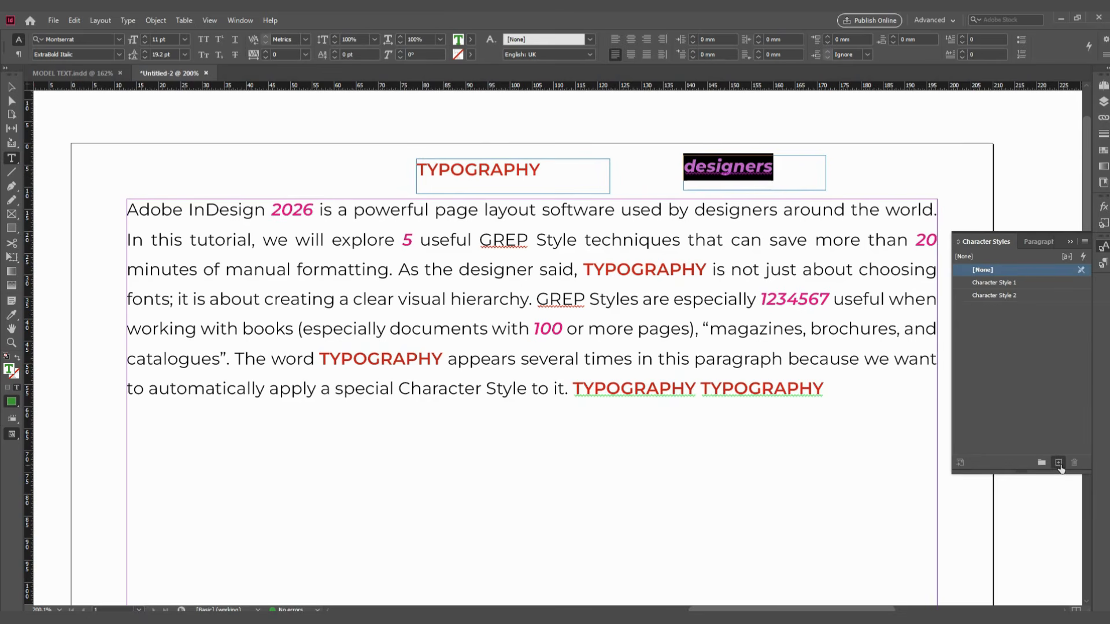
{"action": "key", "text": "Escape"}
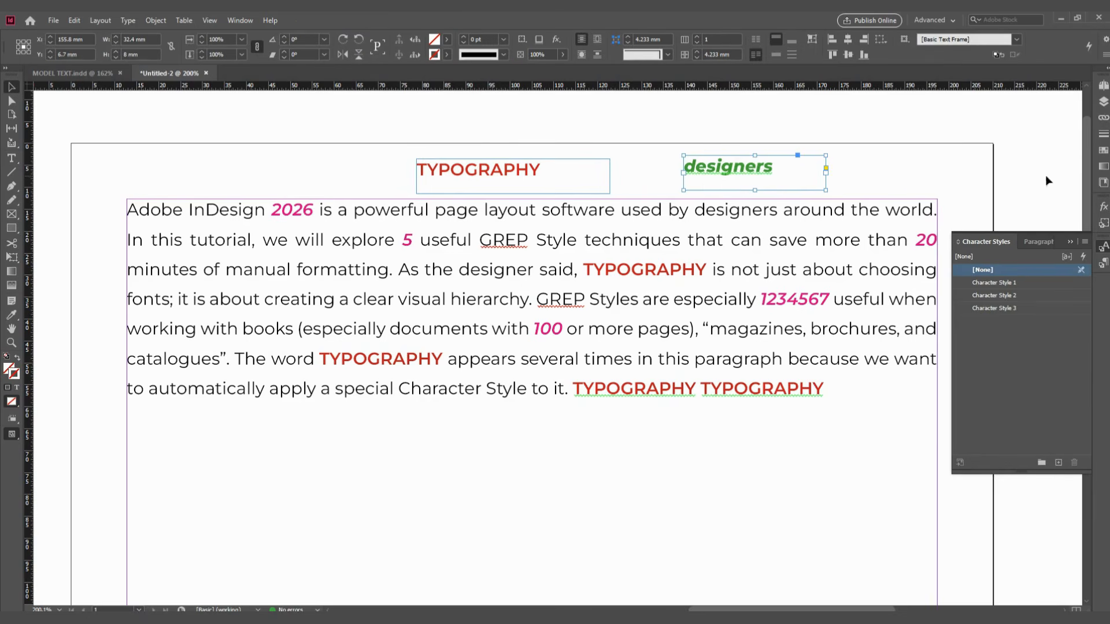
{"action": "key", "text": "Delete"}
Step: Add a third GREP style to Paragraph Style 1 and have it apply Character Style 3
{"action": "left_click", "coordinate": [1035, 242]}
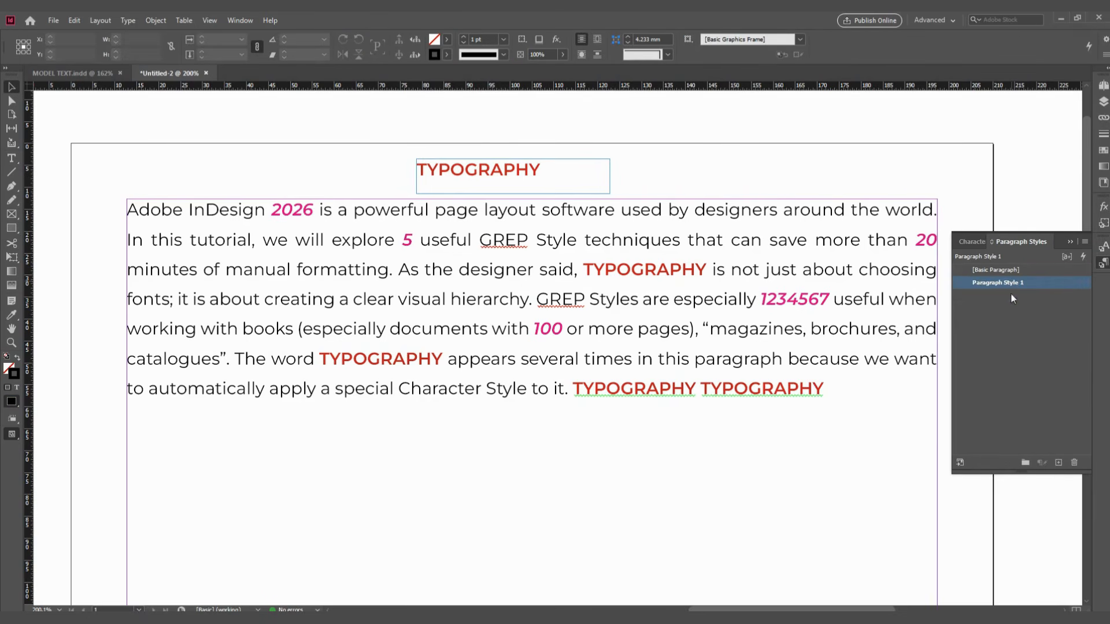
{"action": "double_click", "coordinate": [1011, 288]}
{"action": "left_click", "coordinate": [555, 282]}
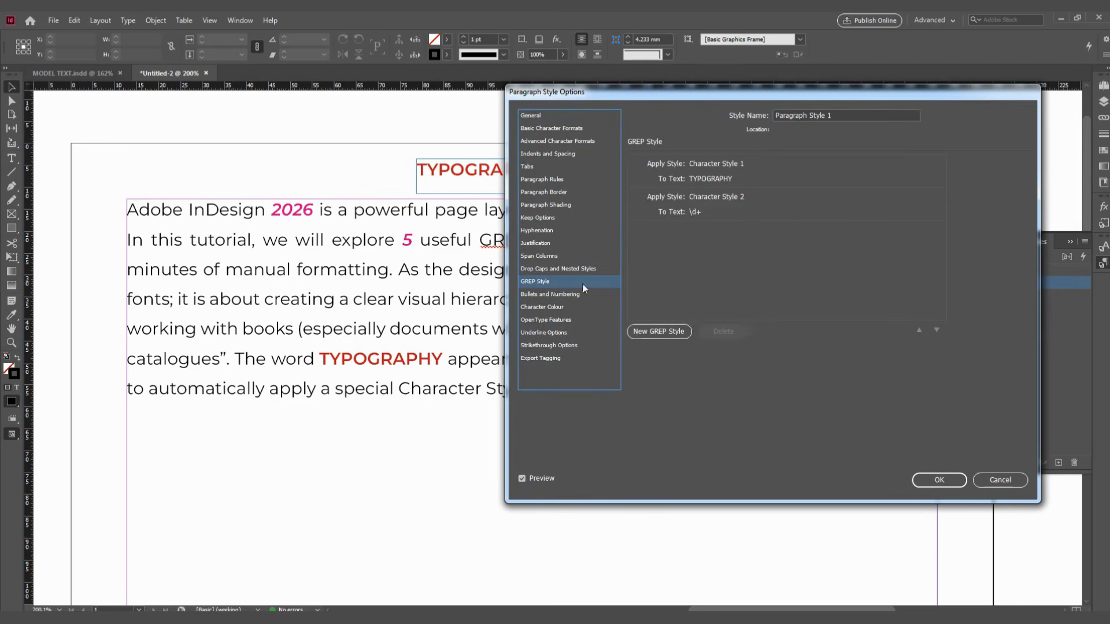
{"action": "left_click", "coordinate": [659, 331]}
{"action": "left_click", "coordinate": [712, 230]}
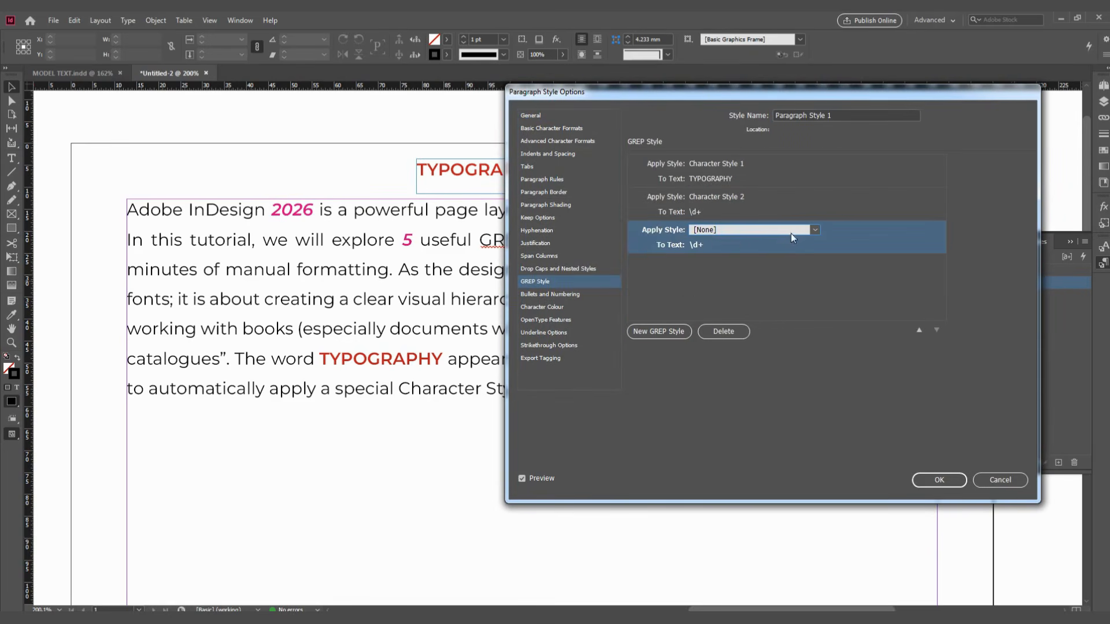
{"action": "left_click", "coordinate": [798, 230]}
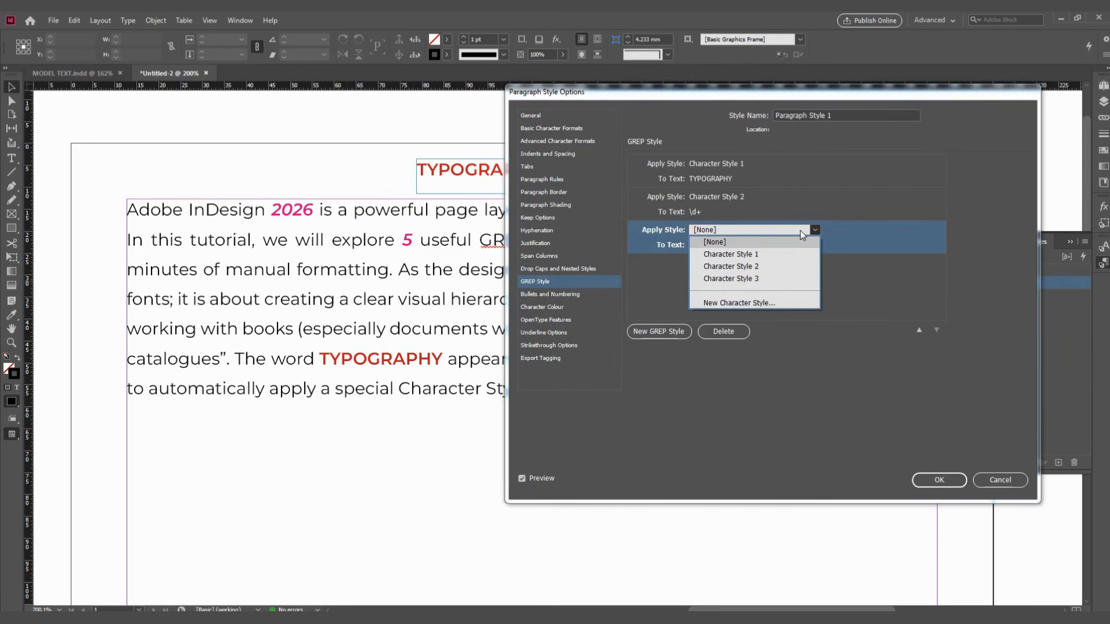
{"action": "left_click", "coordinate": [743, 278]}
Step: Start the third GREP style's match text with Double Left Quotation Mark followed by the Any Character wildcard
{"action": "left_click", "coordinate": [702, 247]}
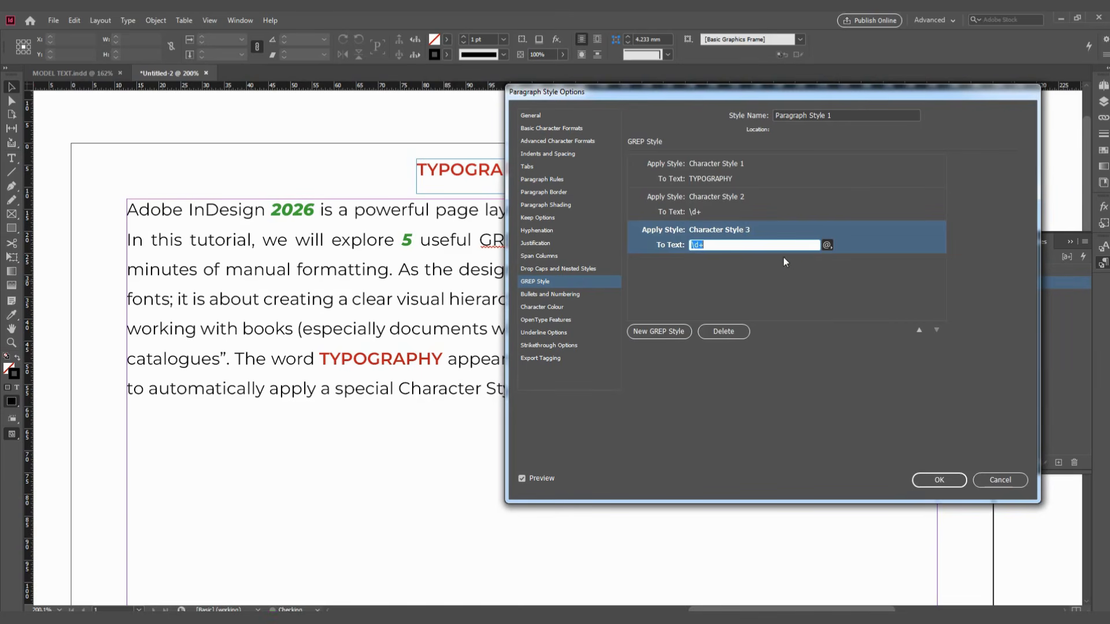
{"action": "left_click", "coordinate": [829, 245]}
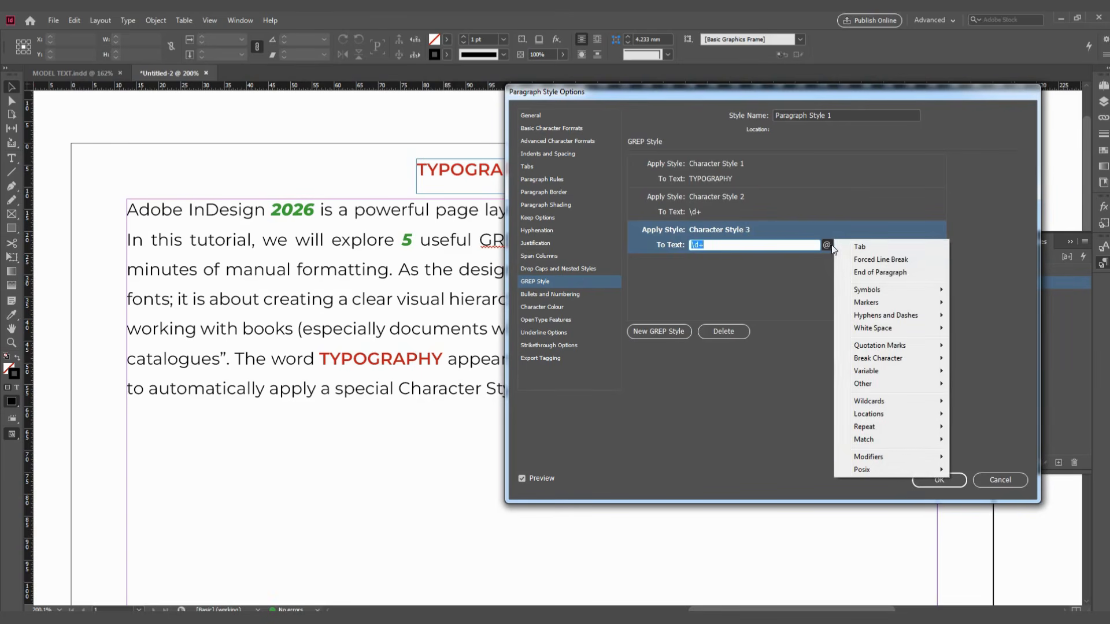
{"action": "mouse_move", "coordinate": [894, 303]}
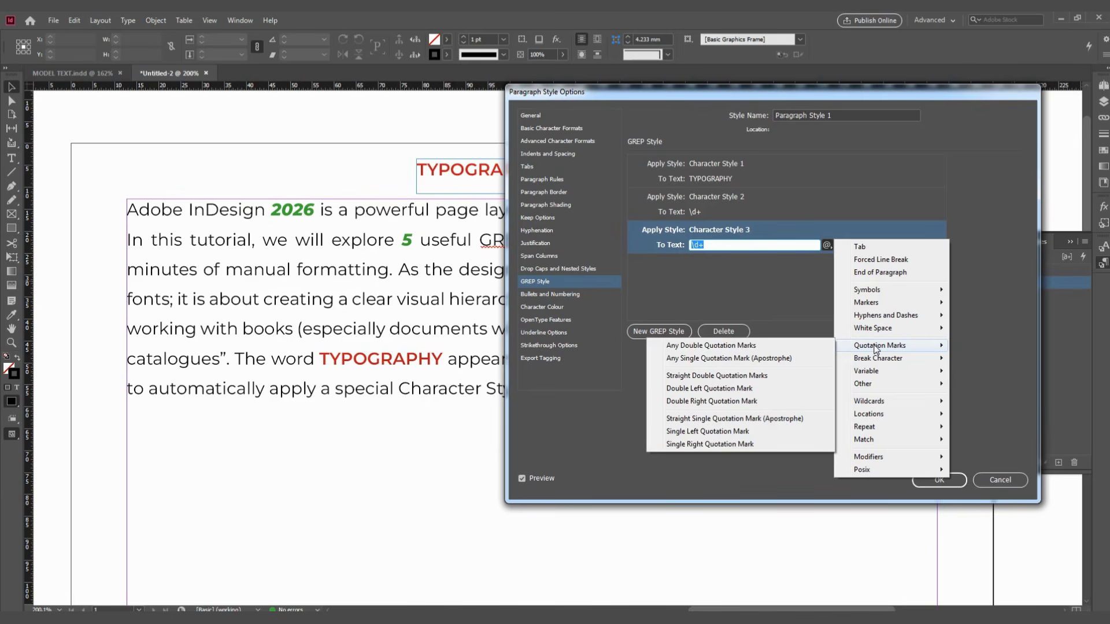
{"action": "left_click", "coordinate": [694, 389]}
{"action": "left_click", "coordinate": [827, 245]}
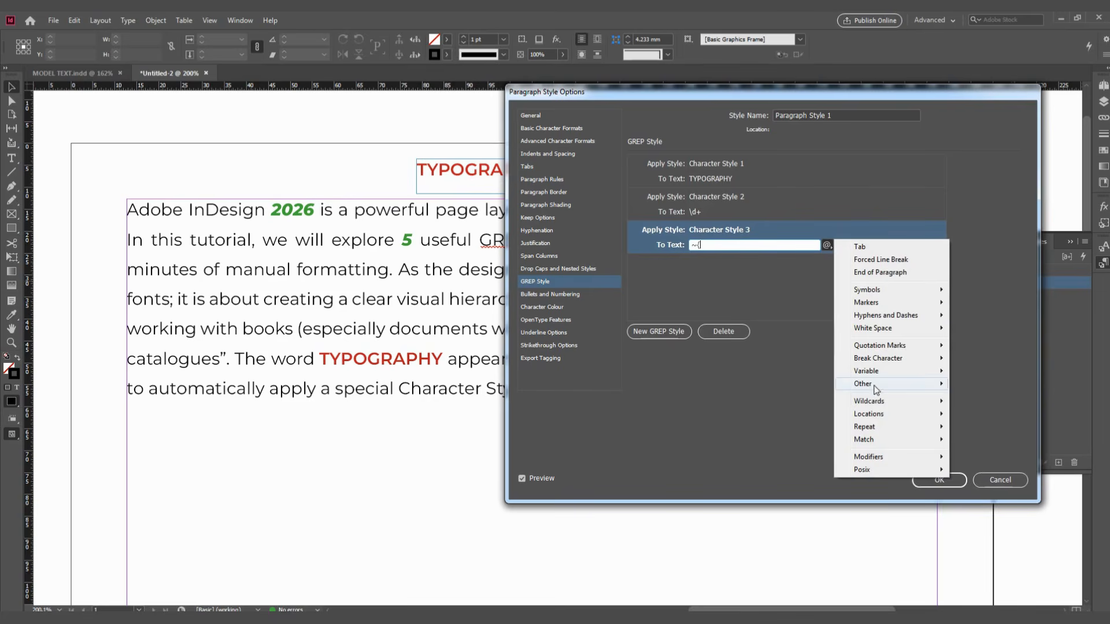
{"action": "mouse_move", "coordinate": [873, 403]}
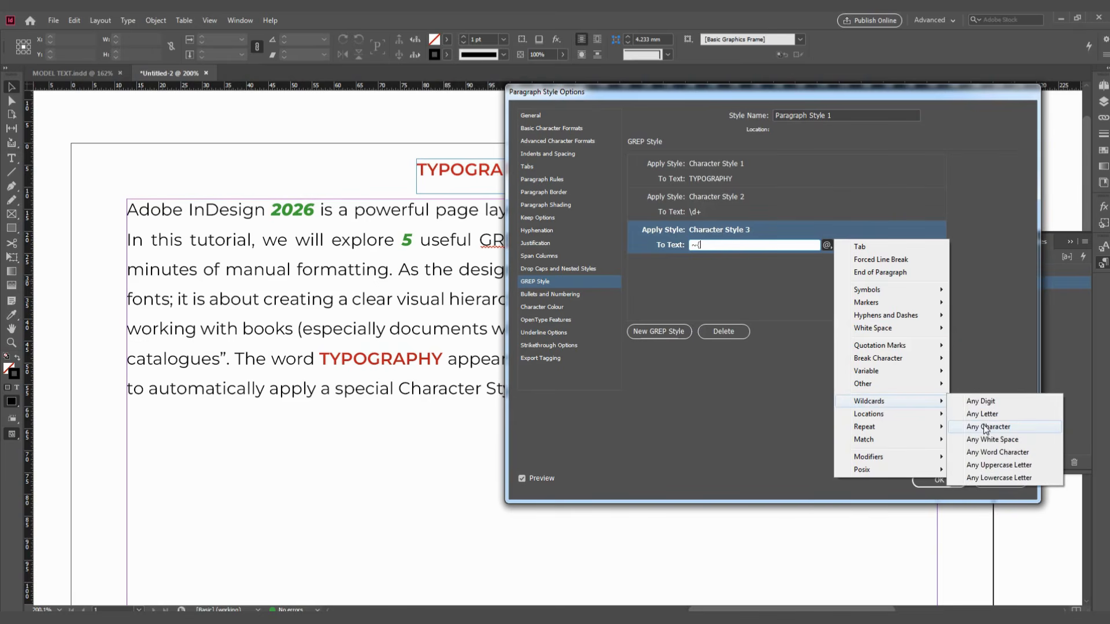
{"action": "left_click", "coordinate": [986, 428]}
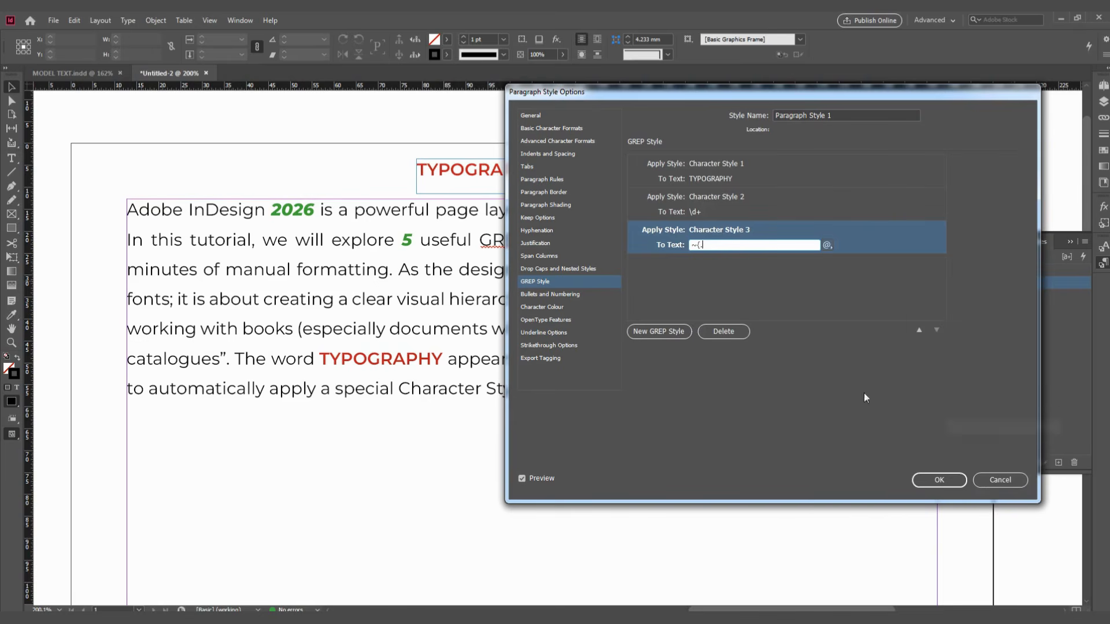
Step: Complete the third match text as ~{.*?~} with Zero or More Times (Shortest Match) and Double Right Quotation Mark, and accept the style options
{"action": "left_click", "coordinate": [827, 246]}
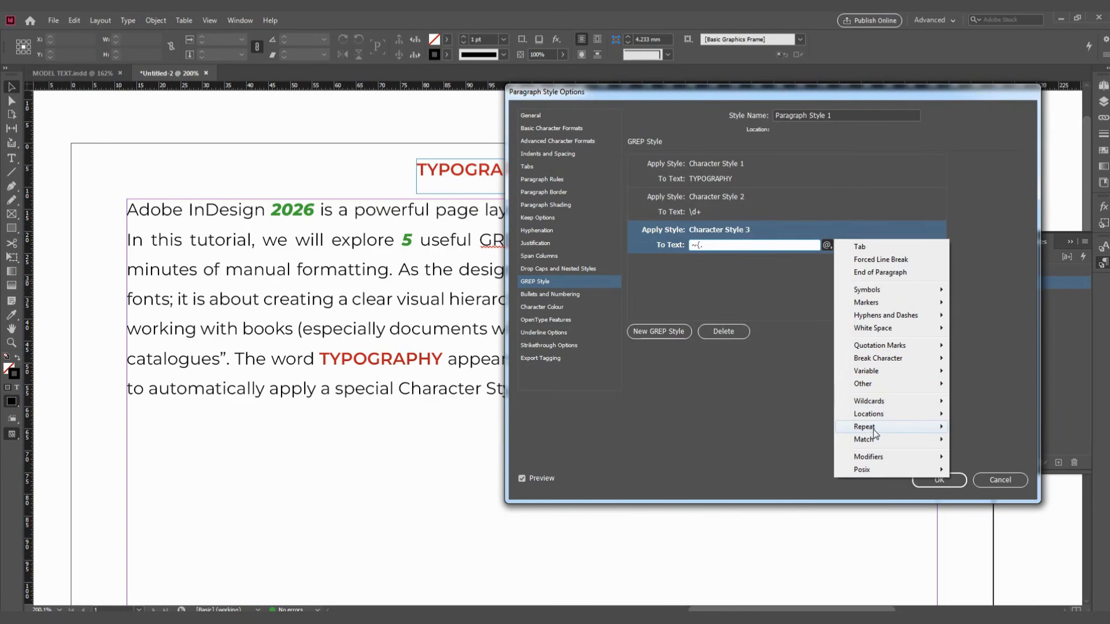
{"action": "mouse_move", "coordinate": [875, 433]}
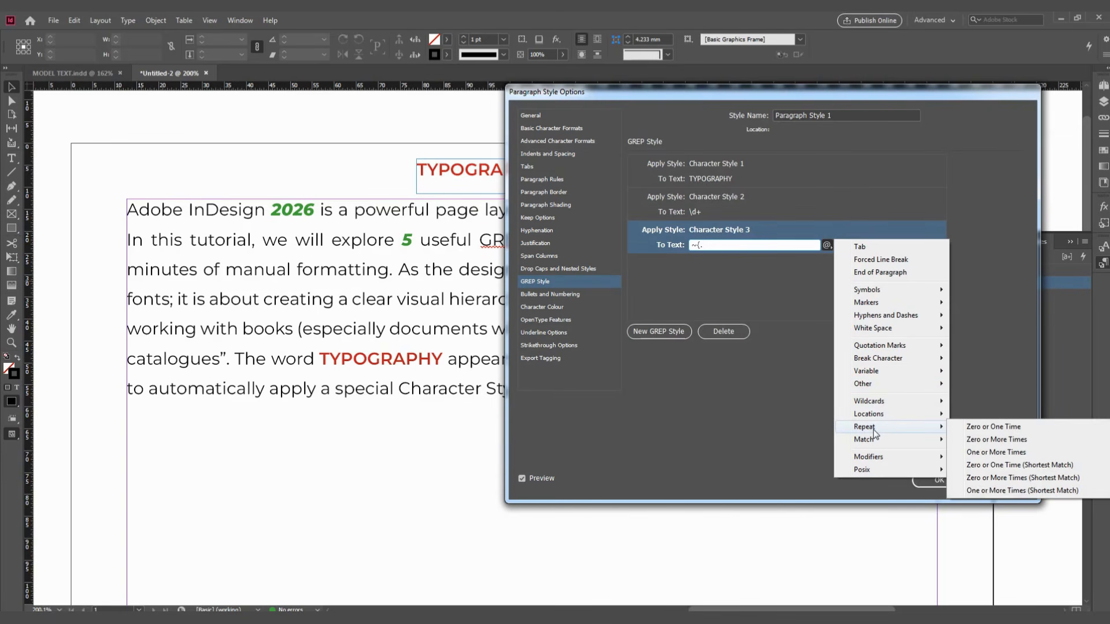
{"action": "left_click", "coordinate": [1013, 479]}
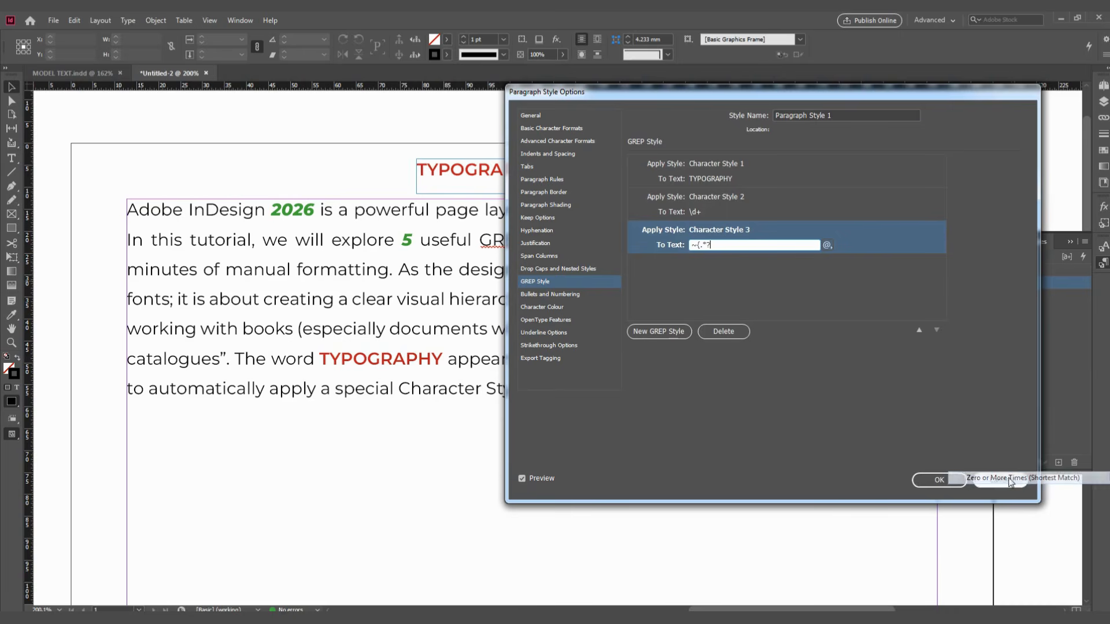
{"action": "left_click", "coordinate": [830, 250]}
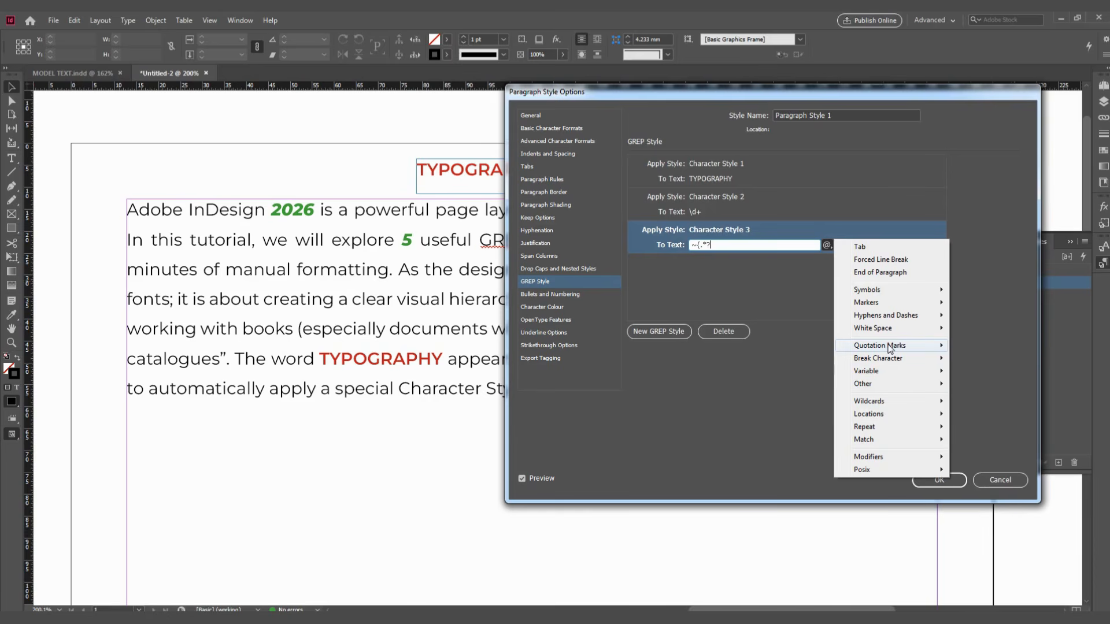
{"action": "mouse_move", "coordinate": [890, 349]}
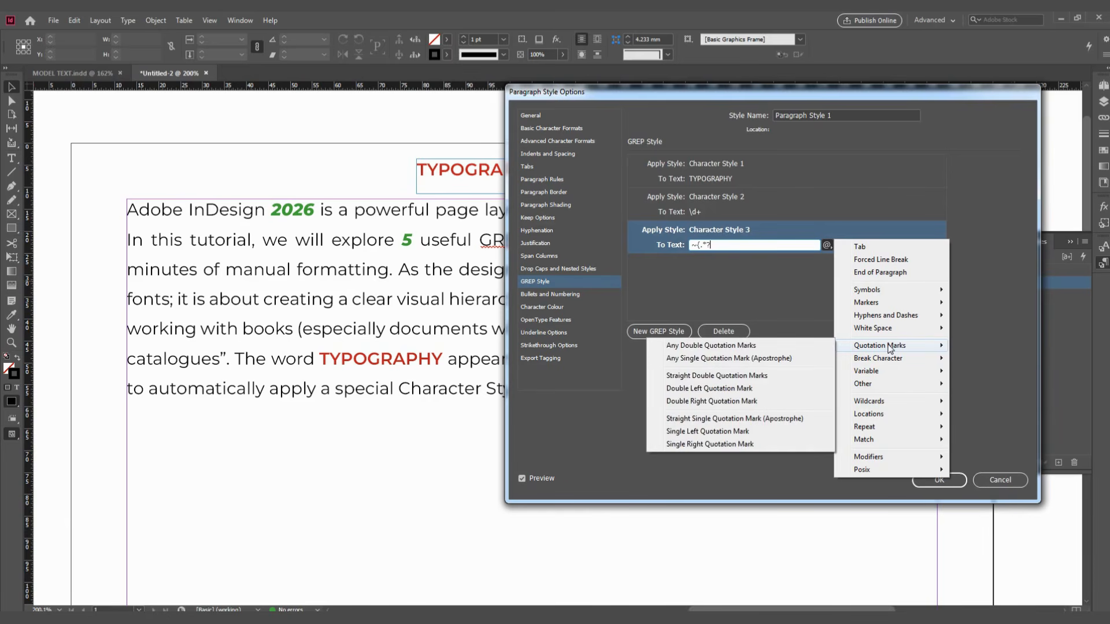
{"action": "left_click", "coordinate": [729, 400]}
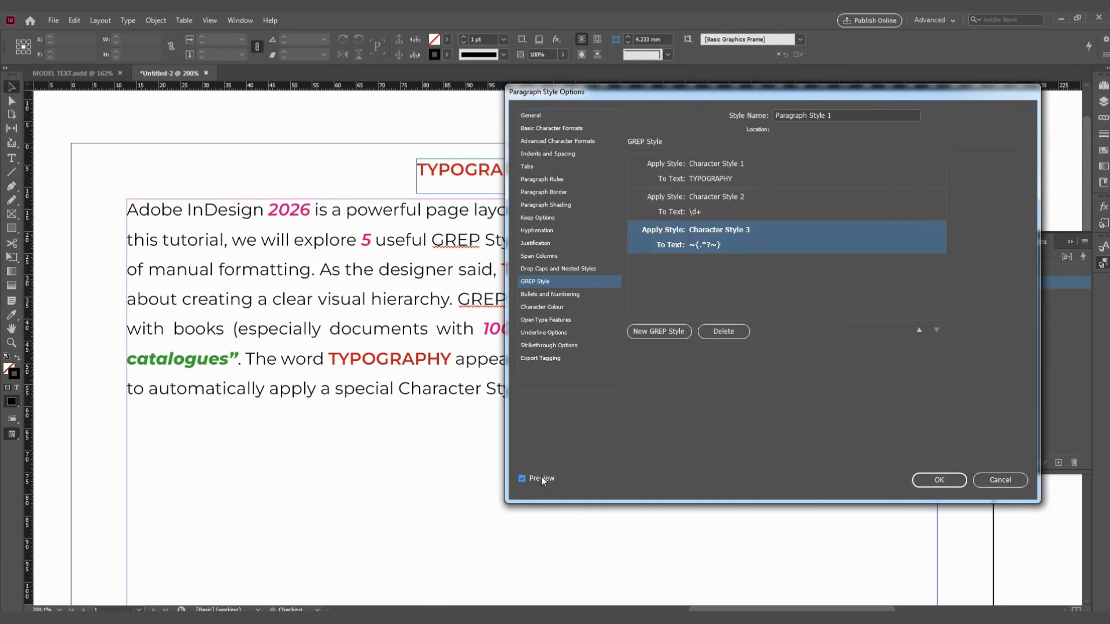
{"action": "left_click", "coordinate": [934, 480]}
Step: Enclose the word paragraph in the body text in double quotation marks
{"action": "double_click", "coordinate": [648, 359]}
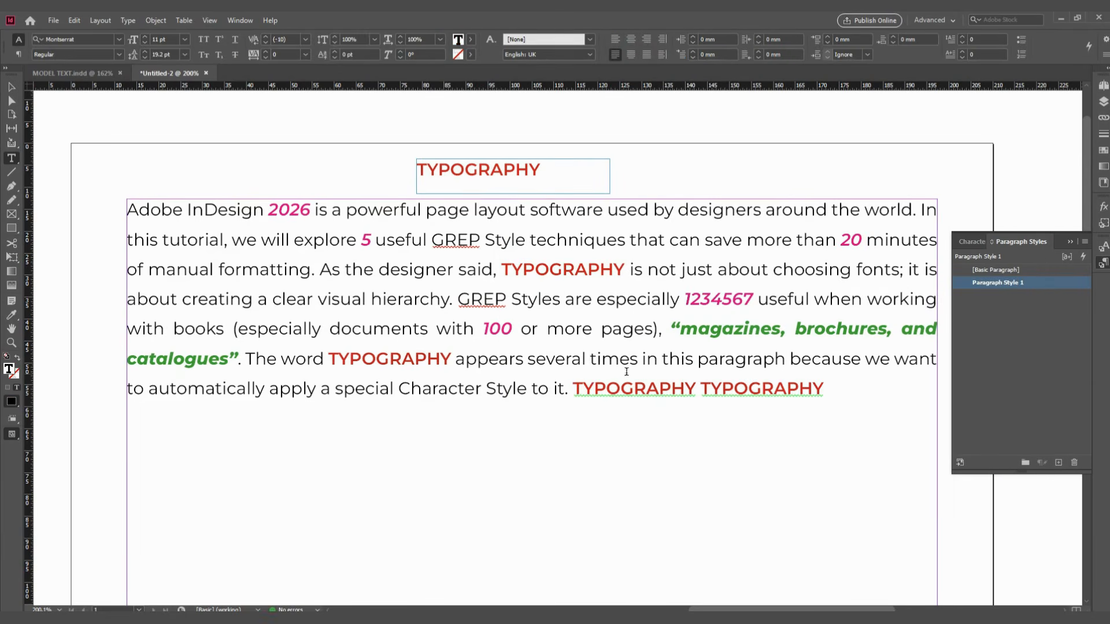
{"action": "type", "text": "\""}
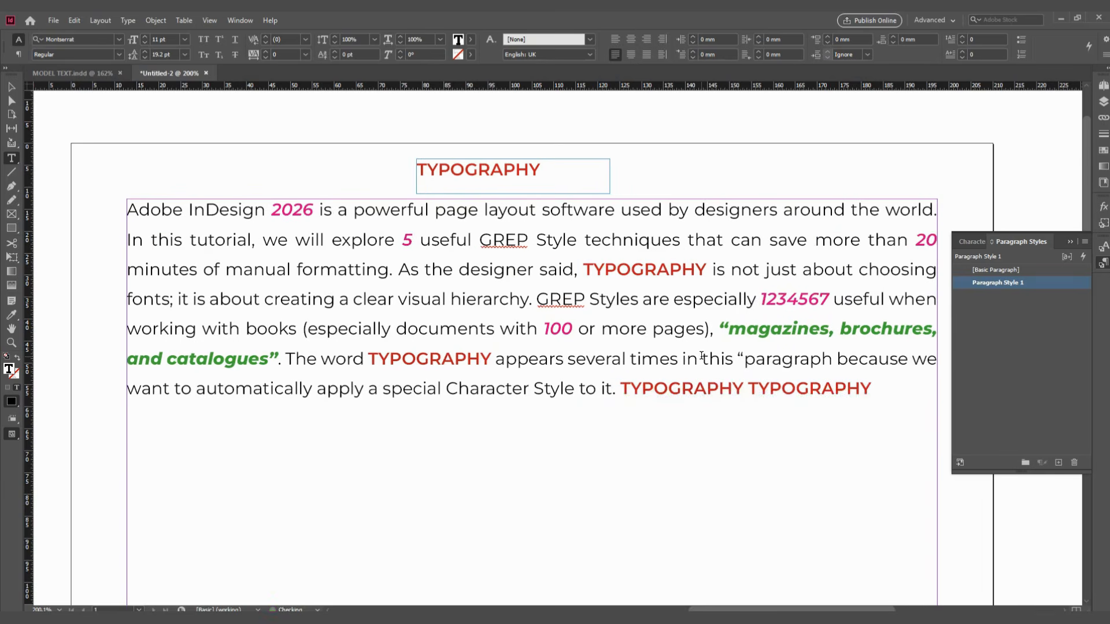
{"action": "key", "text": "Right"}
{"action": "key", "text": "Right"}
{"action": "key", "text": "Right"}
{"action": "key", "text": "Right"}
{"action": "key", "text": "Right"}
{"action": "key", "text": "Right"}
{"action": "key", "text": "Right"}
{"action": "key", "text": "Right"}
{"action": "key", "text": "Right"}
{"action": "type", "text": "\""}
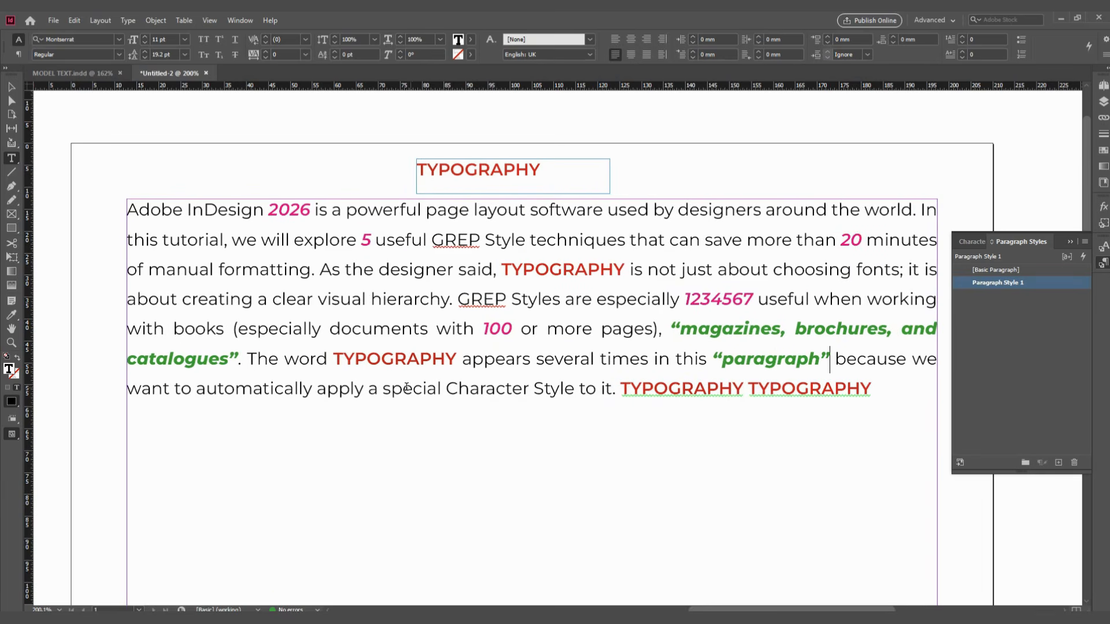
Step: Enclose the phrase special Character Style in the body text in double quotation marks
{"action": "type", "text": "\""}
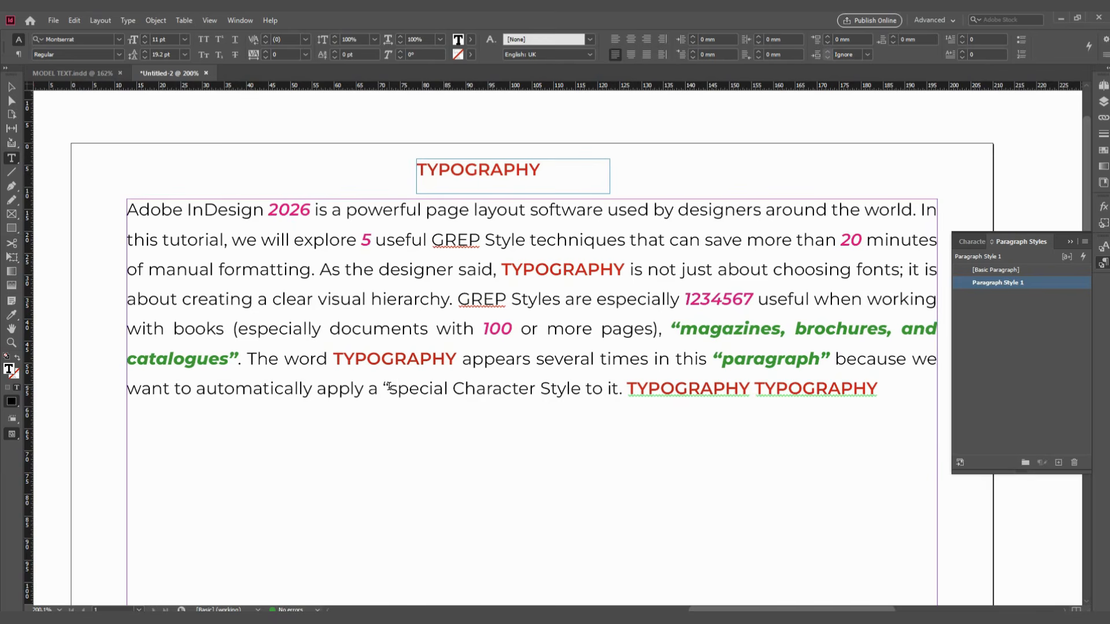
{"action": "key", "text": "Right"}
{"action": "key", "text": "Right"}
{"action": "key", "text": "Right"}
{"action": "key", "text": "Right"}
{"action": "key", "text": "Right"}
{"action": "key", "text": "Right"}
{"action": "key", "text": "Right"}
{"action": "key", "text": "Right"}
{"action": "key", "text": "Right"}
{"action": "key", "text": "Right"}
{"action": "key", "text": "Right"}
{"action": "key", "text": "Right"}
{"action": "key", "text": "Right"}
{"action": "key", "text": "Right"}
{"action": "key", "text": "Right"}
{"action": "key", "text": "Right"}
{"action": "key", "text": "Right"}
{"action": "key", "text": "Right"}
{"action": "key", "text": "Right"}
{"action": "key", "text": "Right"}
{"action": "key", "text": "Right"}
{"action": "type", "text": "\""}
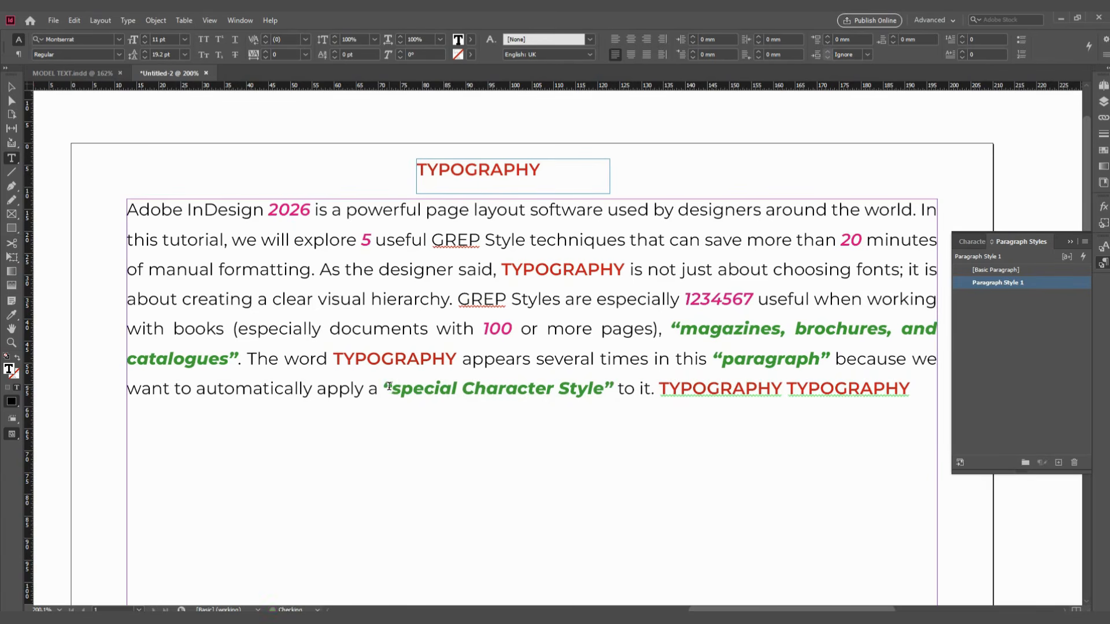
Step: Add the quoted text “good typhograhy” at the end of the body paragraph
{"action": "triple_click", "coordinate": [387, 330]}
{"action": "left_click", "coordinate": [498, 439]}
{"action": "type", "text": "\""}
{"action": "type", "text": "good ty"}
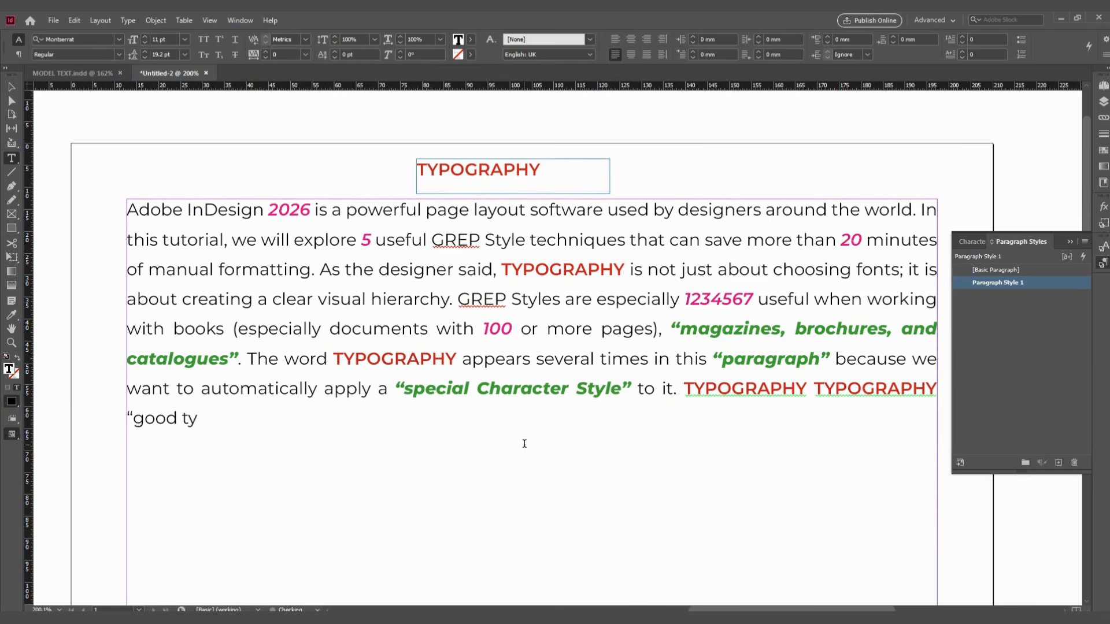
{"action": "type", "text": "phograhy\""}
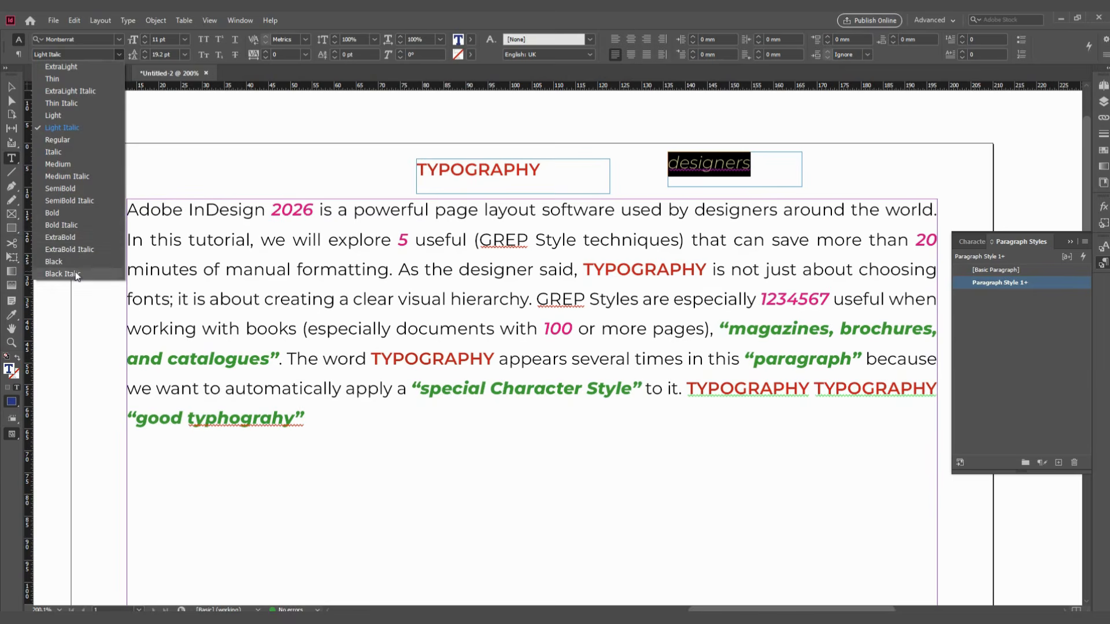
Step: Create a new character style from the word designers set in Black Italic and delete its text frame
{"action": "left_click", "coordinate": [116, 274]}
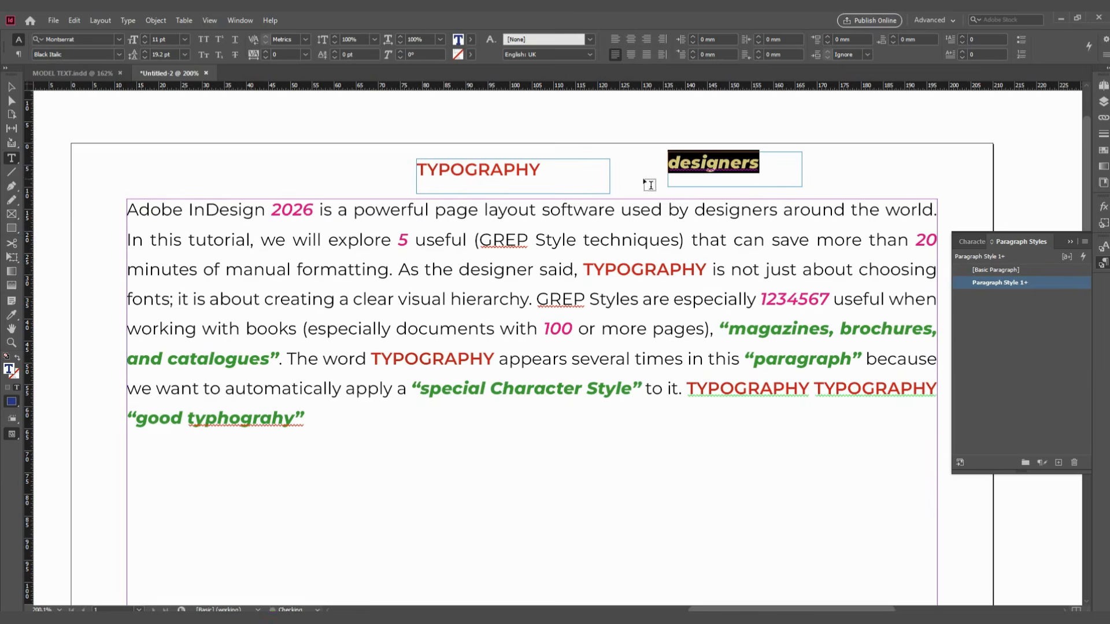
{"action": "left_click", "coordinate": [972, 242]}
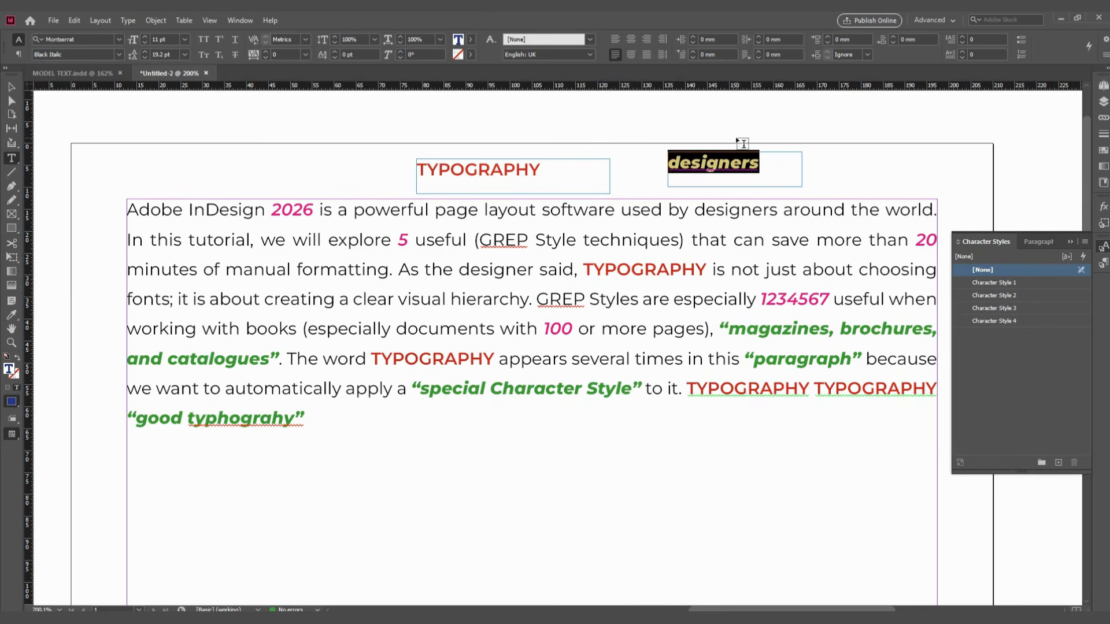
{"action": "key", "text": "Escape"}
{"action": "key", "text": "Delete"}
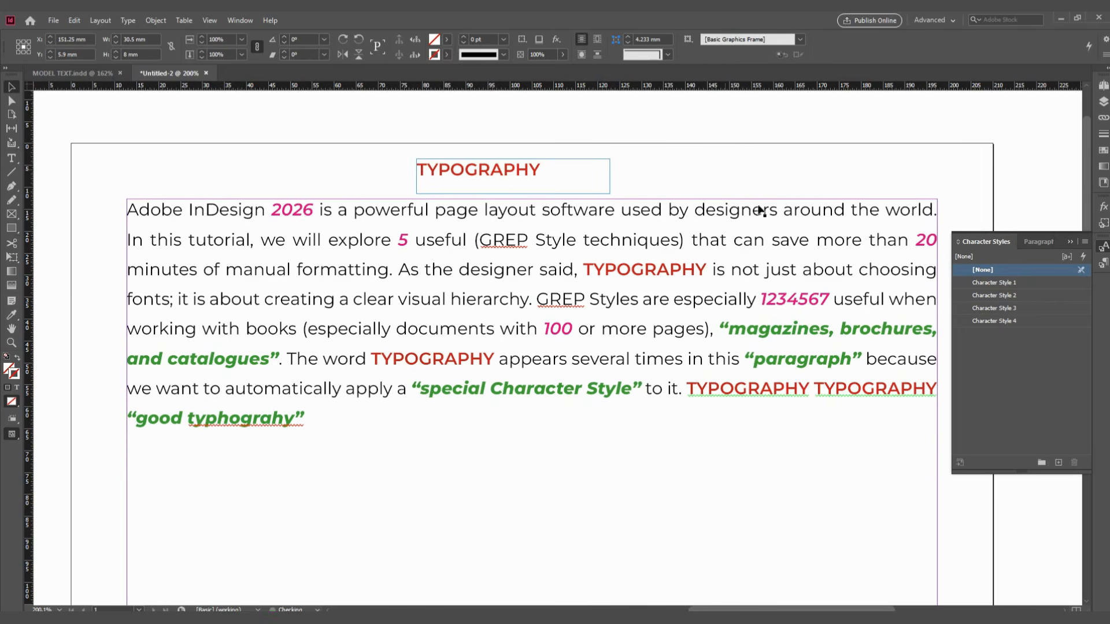
Step: Add a fourth GREP style to Paragraph Style 1 and have it apply Character Style 4
{"action": "triple_click", "coordinate": [631, 336]}
{"action": "left_click", "coordinate": [666, 330]}
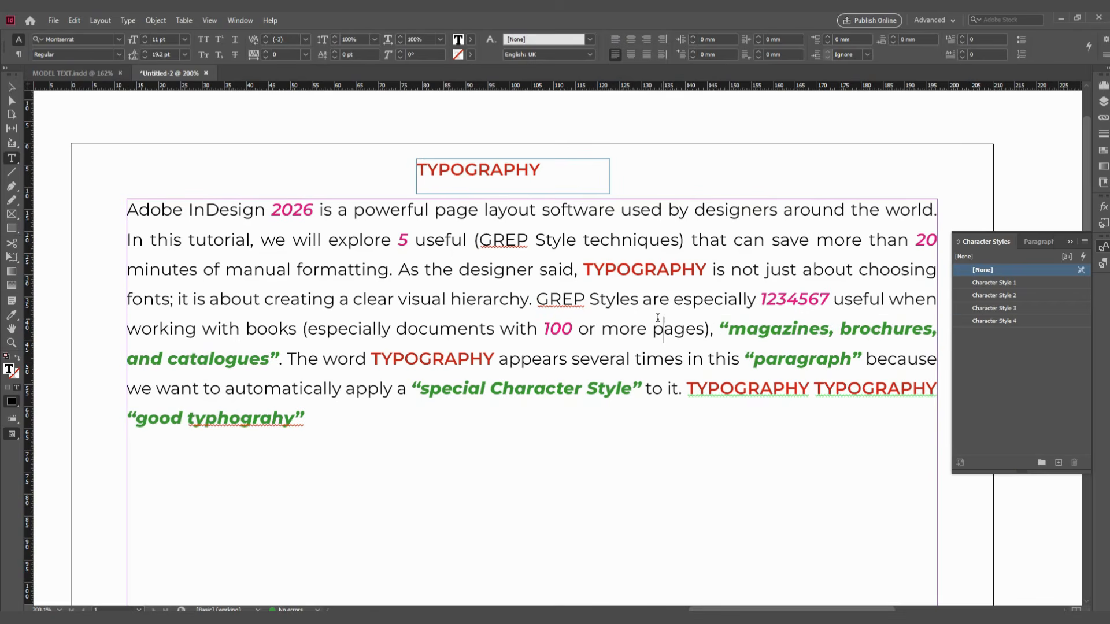
{"action": "key", "text": "Escape"}
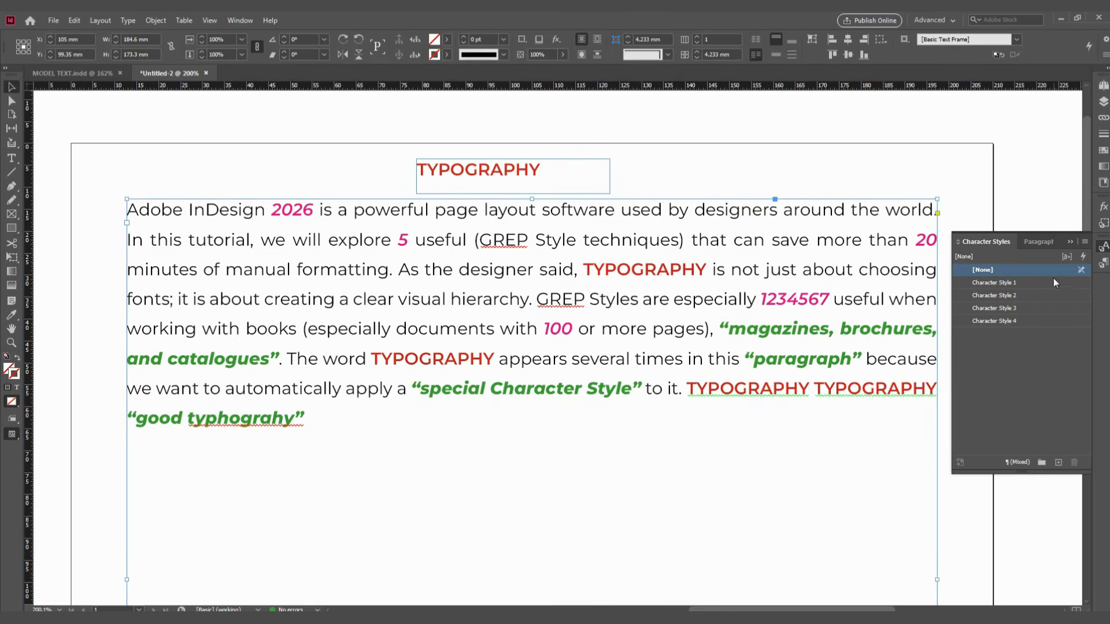
{"action": "left_click", "coordinate": [1038, 241]}
{"action": "double_click", "coordinate": [1004, 284]}
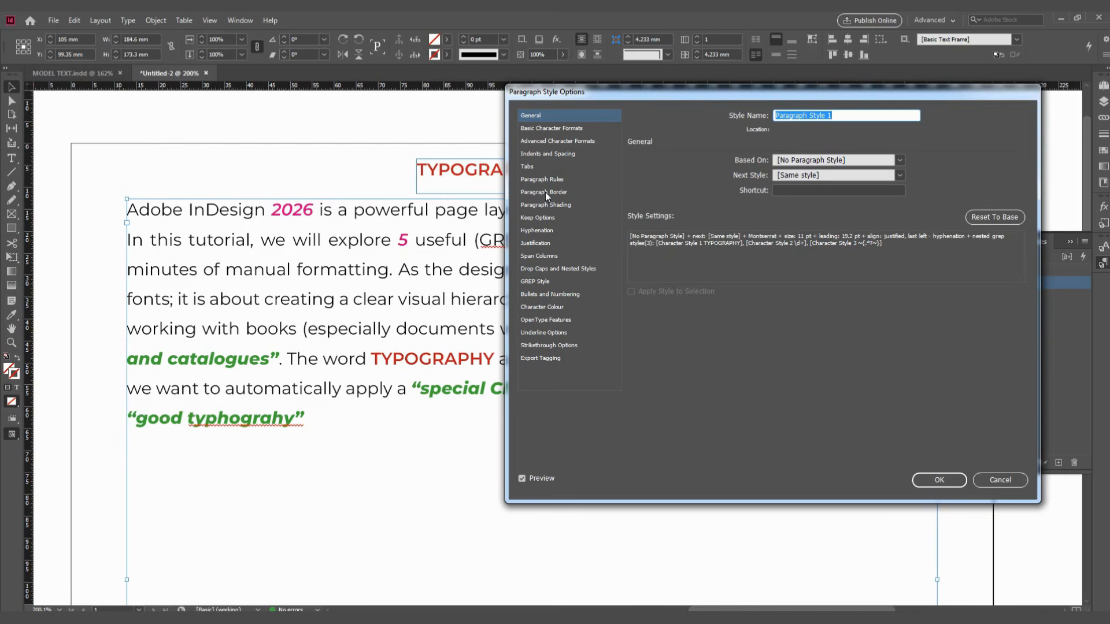
{"action": "left_click", "coordinate": [536, 281]}
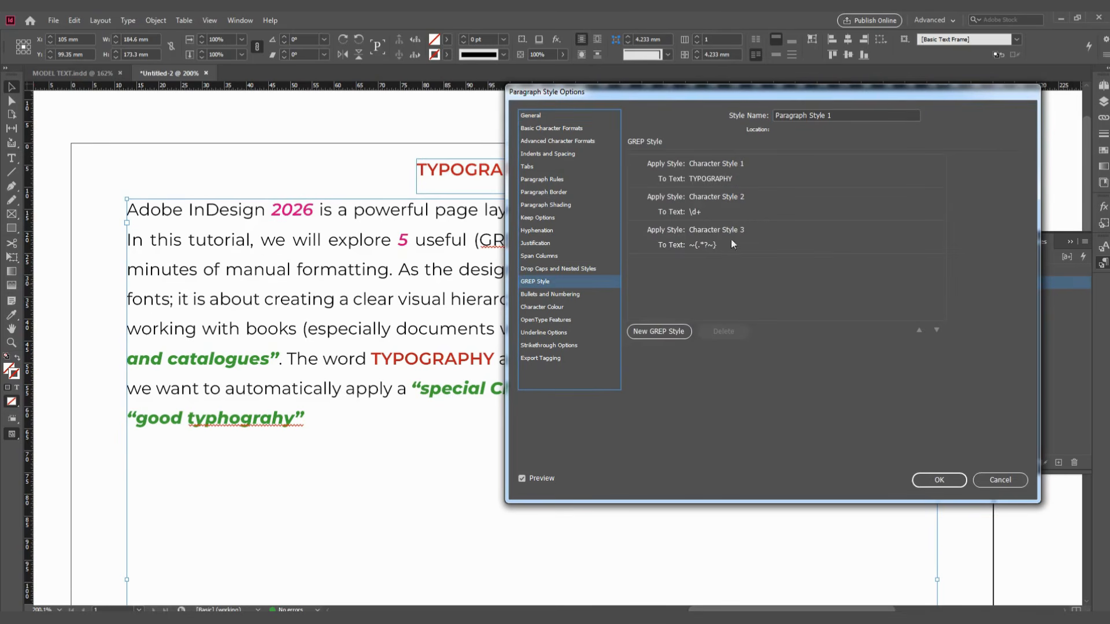
{"action": "left_click", "coordinate": [659, 331]}
{"action": "left_click", "coordinate": [727, 262]}
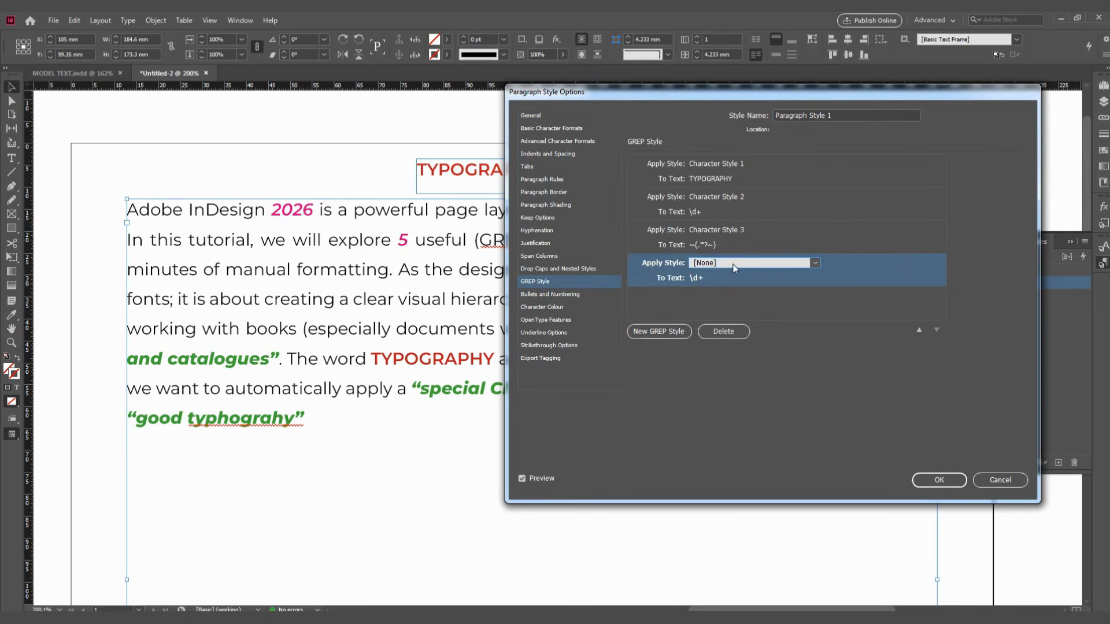
{"action": "left_click", "coordinate": [734, 263]}
{"action": "left_click", "coordinate": [731, 323]}
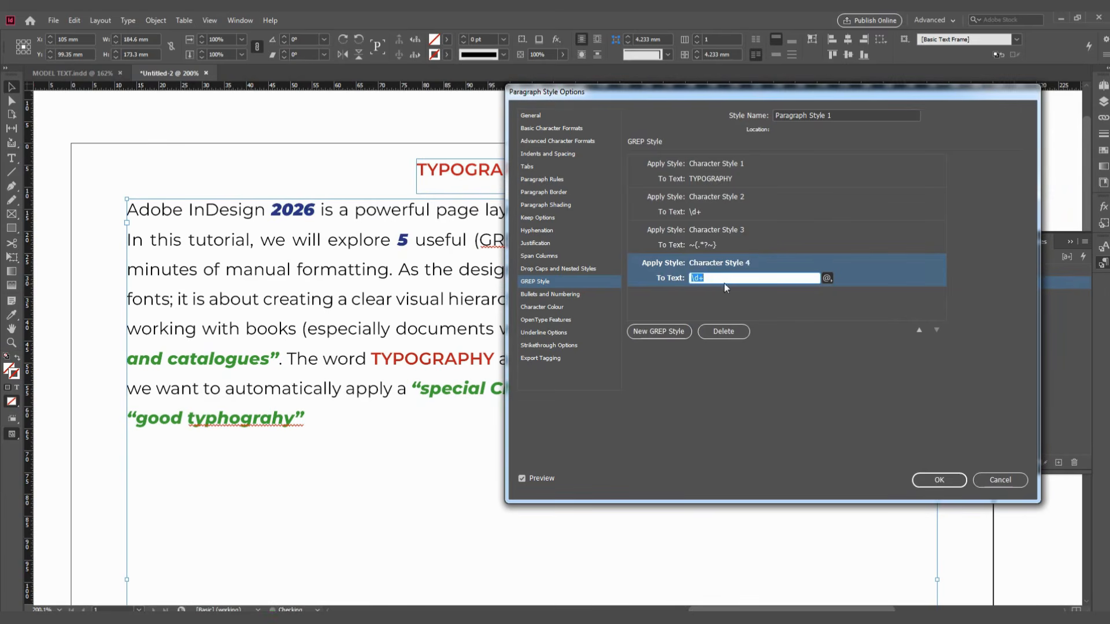
Step: Begin the Character Style 4 GREP pattern with an open parenthesis, any character, and zero or more times (shortest match)
{"action": "left_click", "coordinate": [826, 278]}
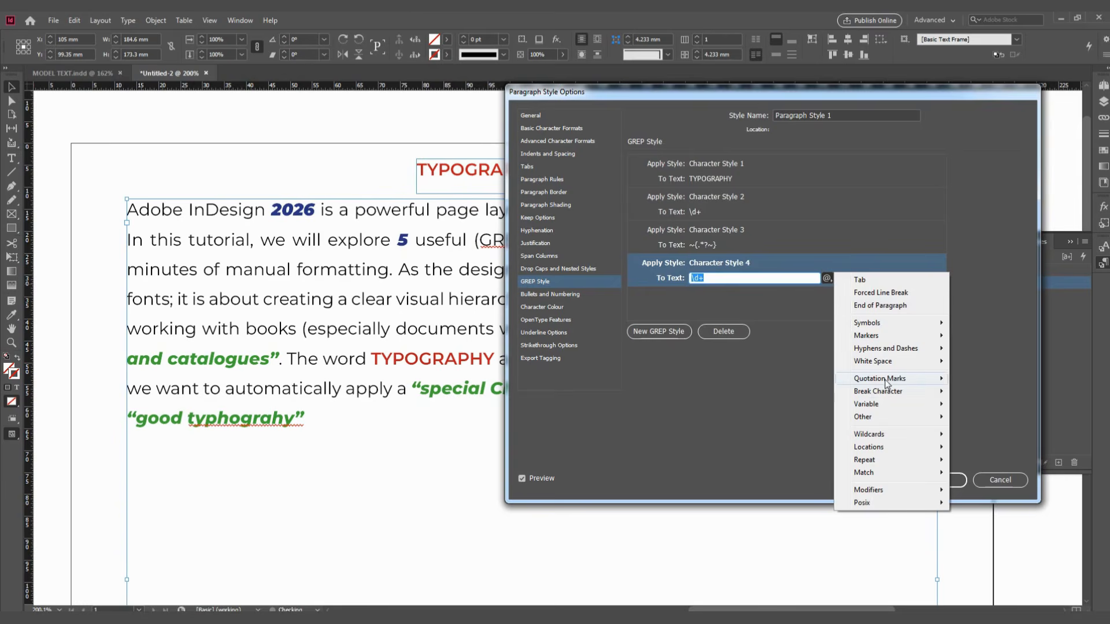
{"action": "mouse_move", "coordinate": [897, 325]}
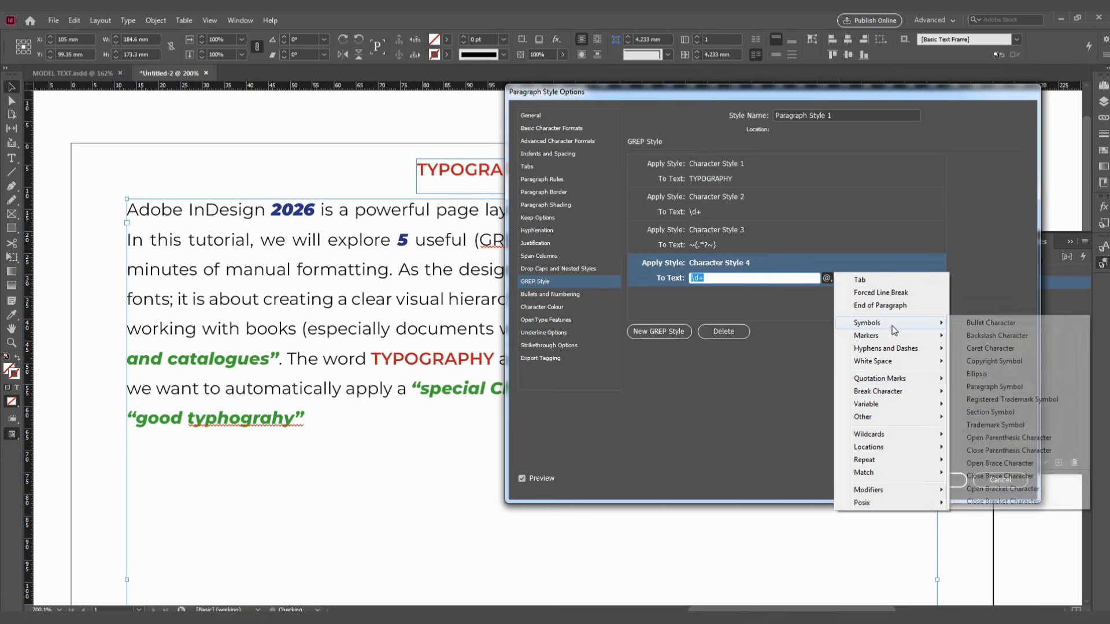
{"action": "left_click", "coordinate": [1006, 438]}
{"action": "left_click", "coordinate": [826, 279]}
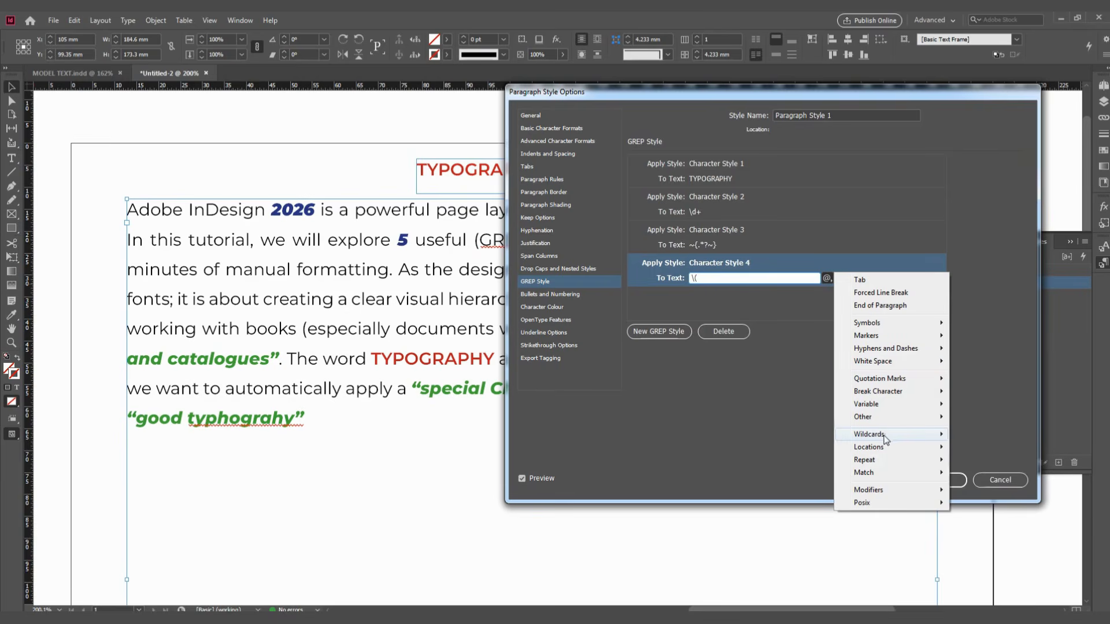
{"action": "mouse_move", "coordinate": [885, 439]}
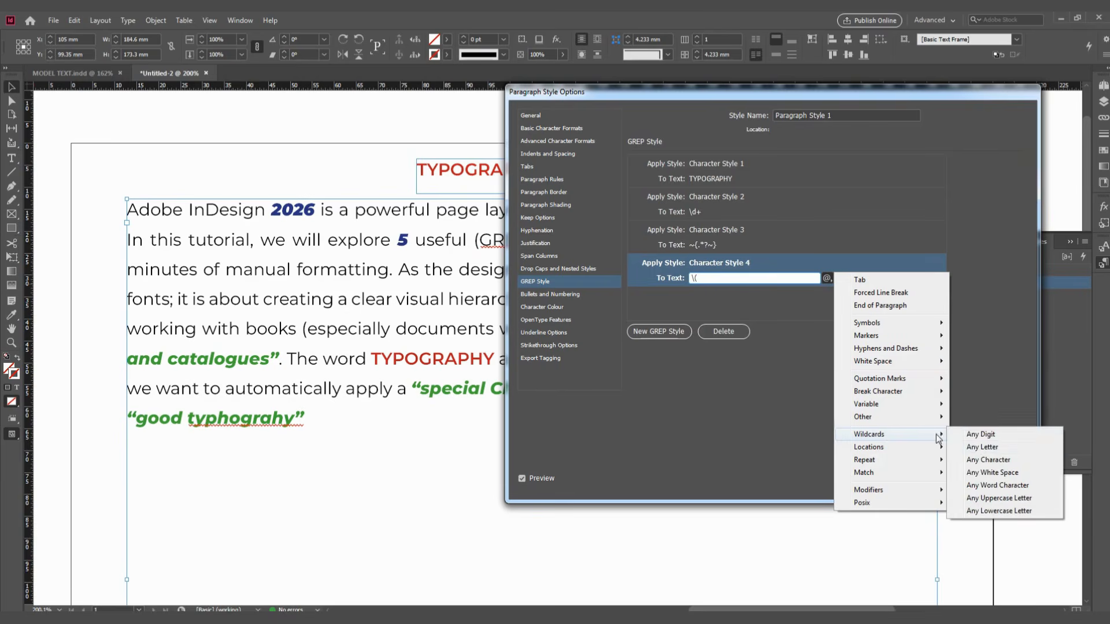
{"action": "left_click", "coordinate": [987, 460]}
{"action": "left_click", "coordinate": [826, 278]}
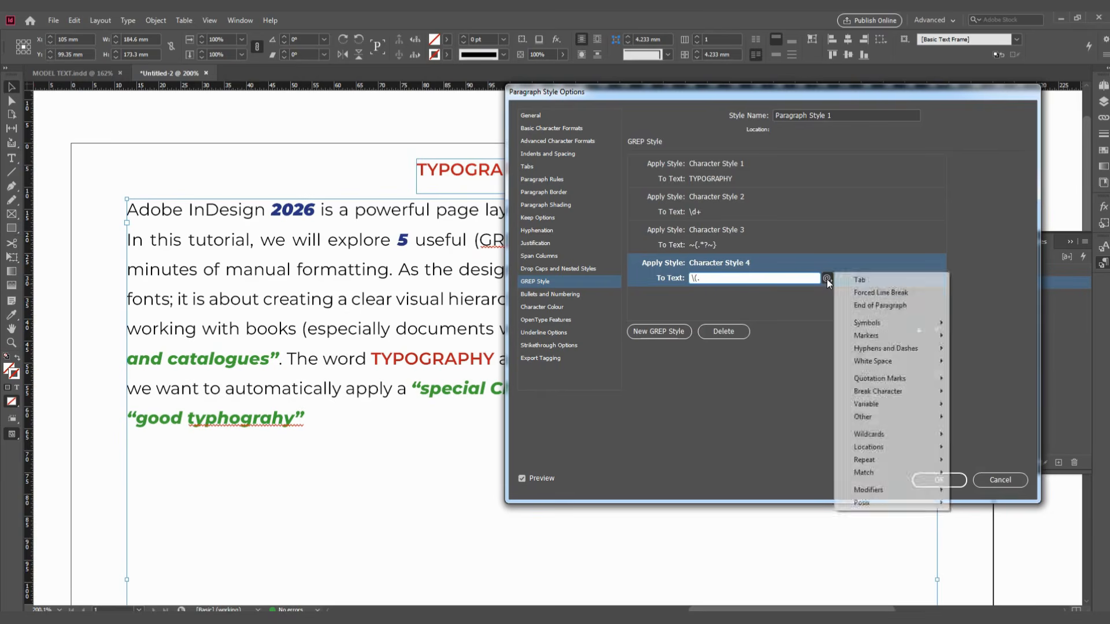
{"action": "mouse_move", "coordinate": [892, 463]}
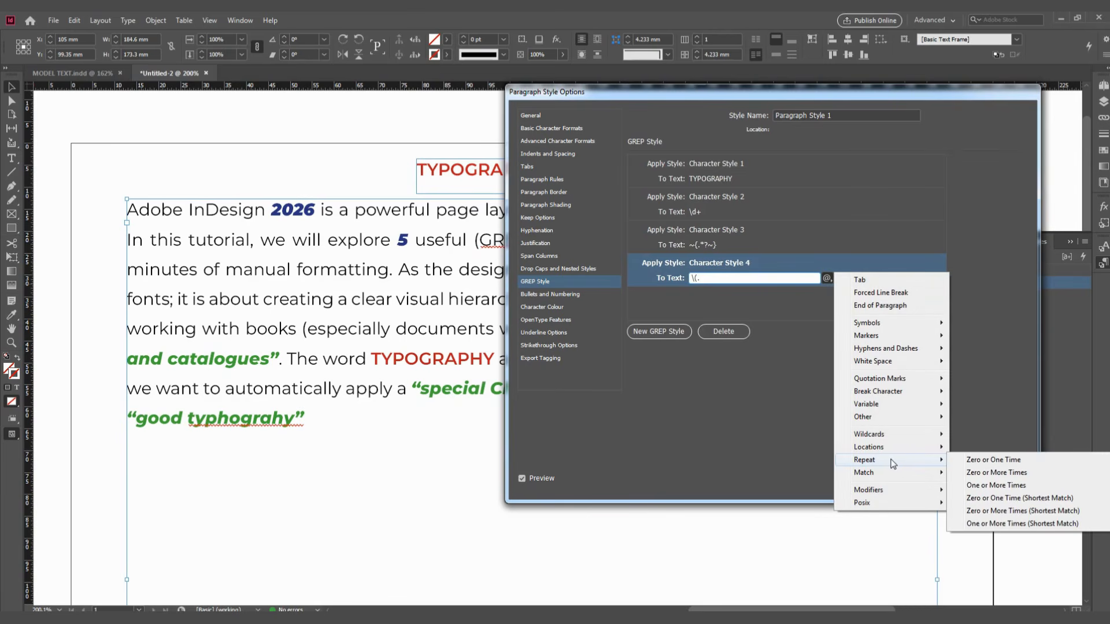
{"action": "left_click", "coordinate": [1022, 511]}
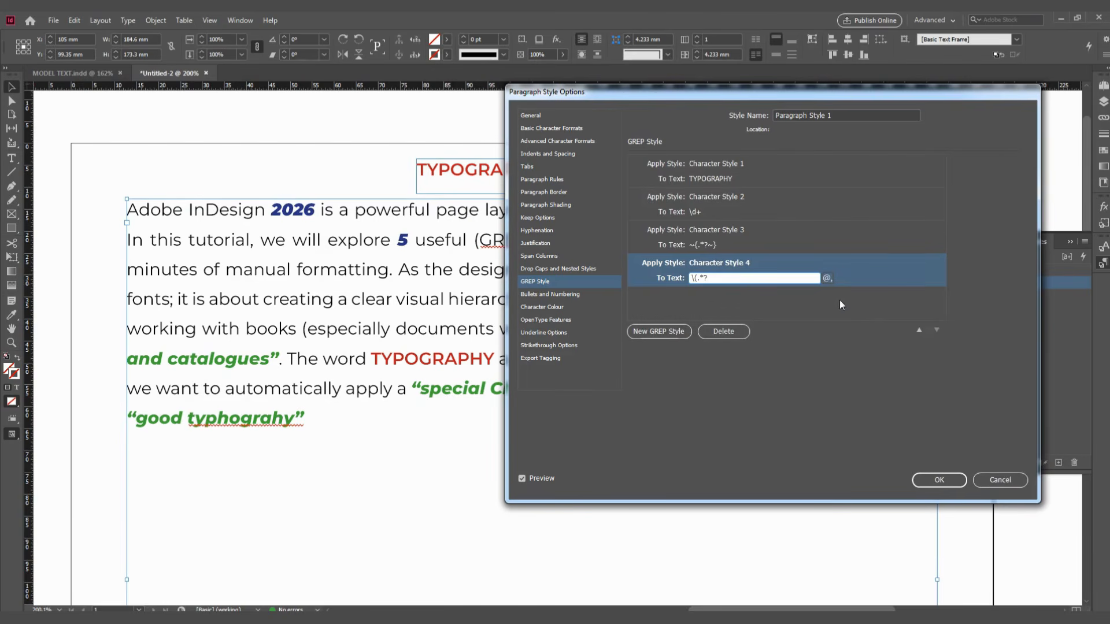
Step: Complete the pattern as \(.*?\) with a close parenthesis character, switch Preview off and apply the paragraph style options
{"action": "left_click", "coordinate": [826, 279]}
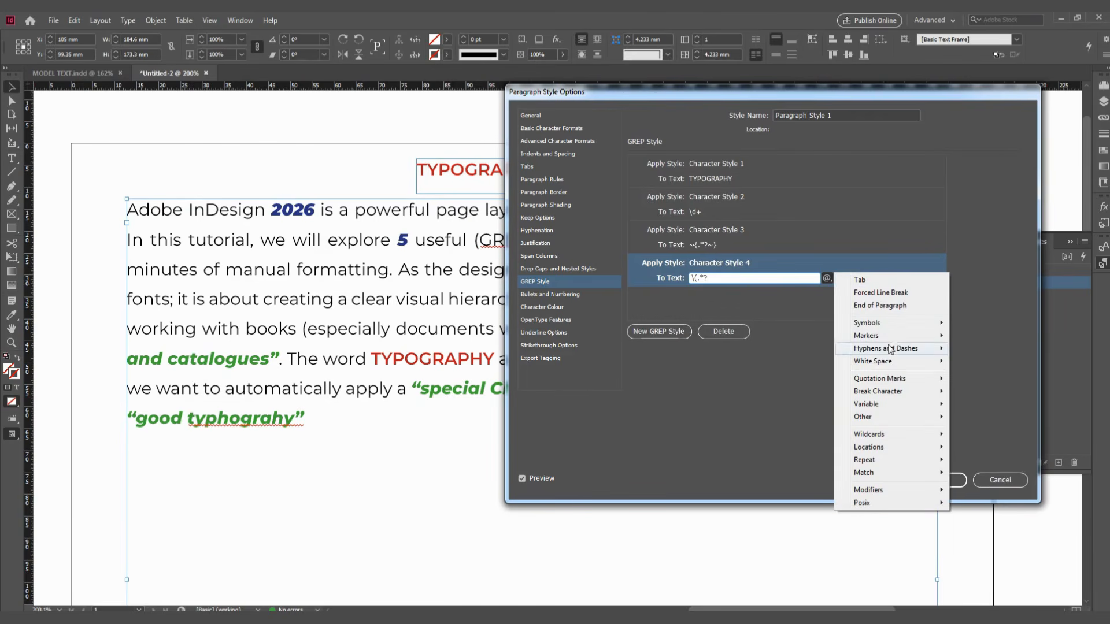
{"action": "mouse_move", "coordinate": [893, 325]}
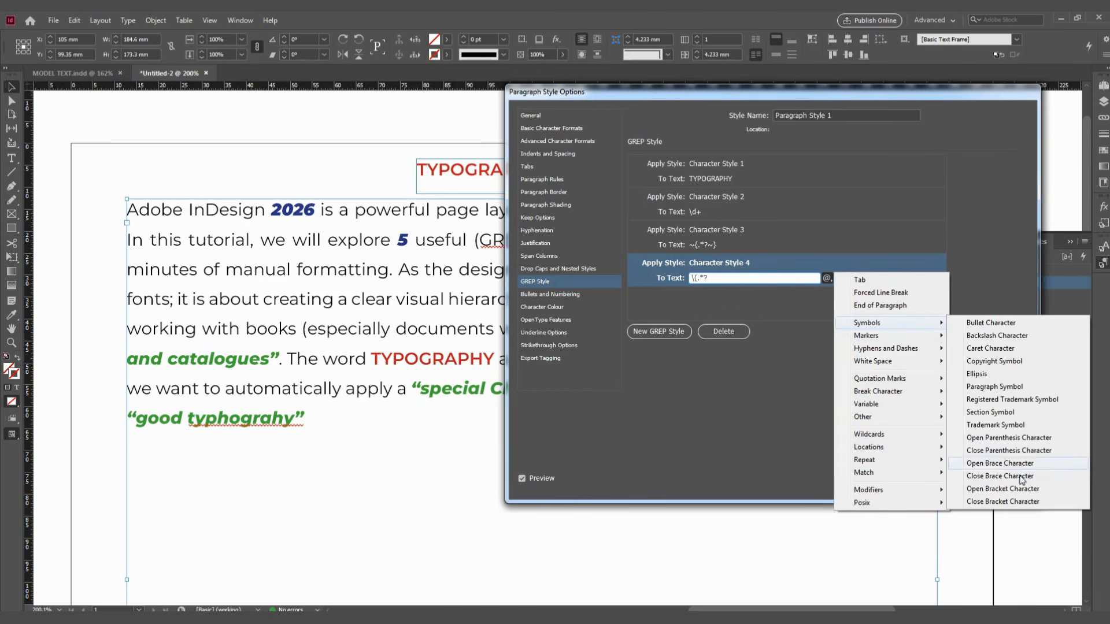
{"action": "left_click", "coordinate": [999, 452]}
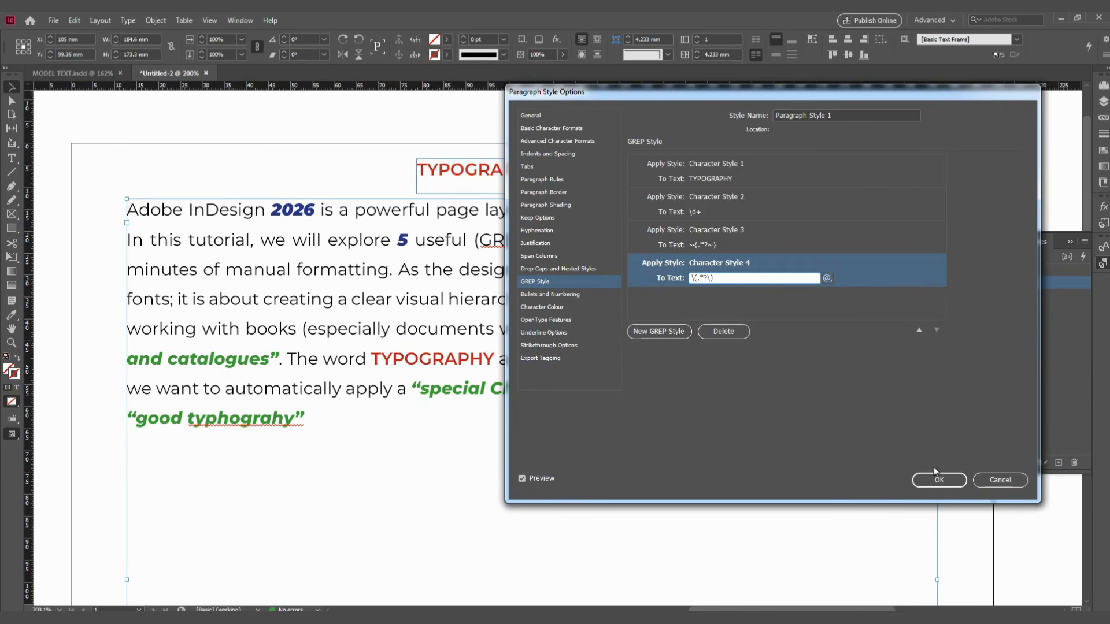
{"action": "left_click", "coordinate": [532, 482]}
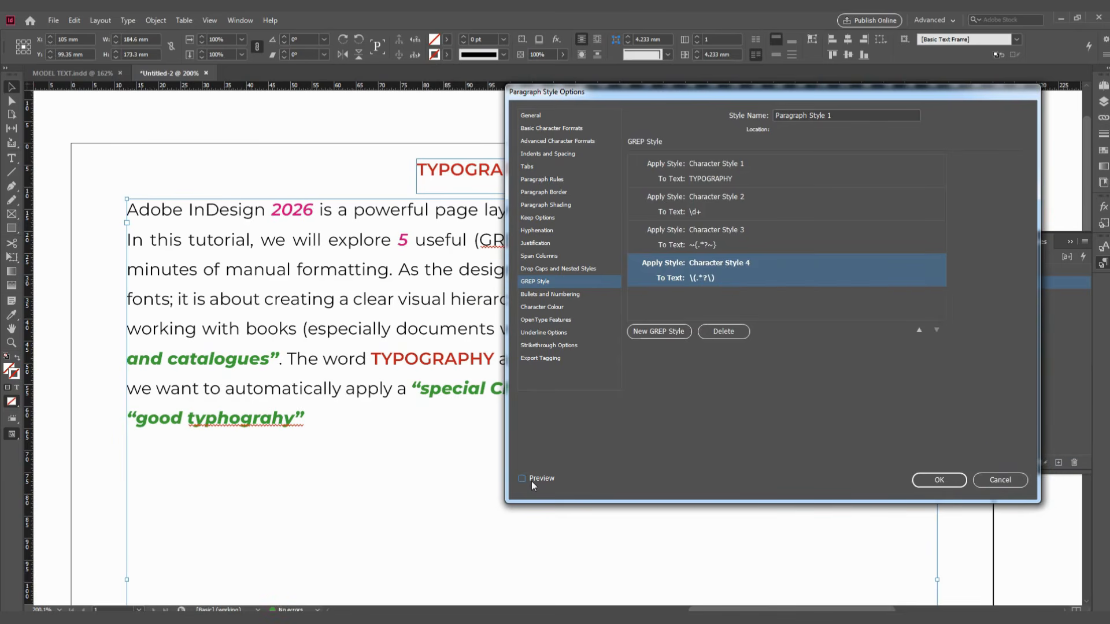
{"action": "left_click", "coordinate": [948, 480]}
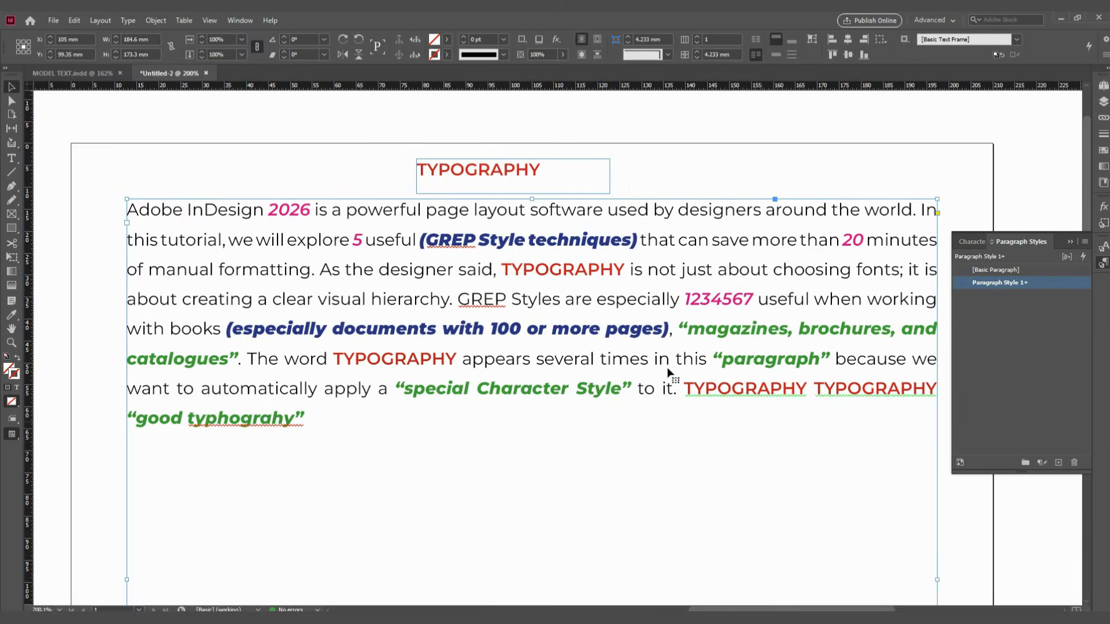
Step: Examine how the GREP styles format the parenthesised text throughout the body paragraph
{"action": "triple_click", "coordinate": [621, 300]}
{"action": "left_click", "coordinate": [624, 299]}
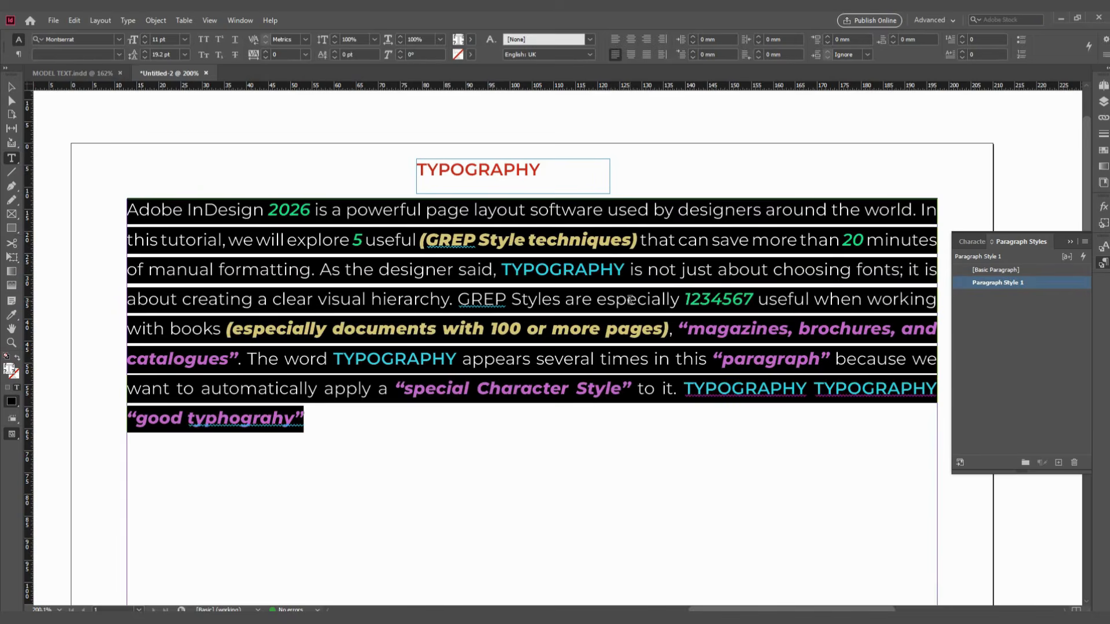
{"action": "left_click", "coordinate": [630, 298]}
{"action": "left_click", "coordinate": [630, 299]}
{"action": "left_click", "coordinate": [630, 299]}
{"action": "left_click", "coordinate": [630, 299]}
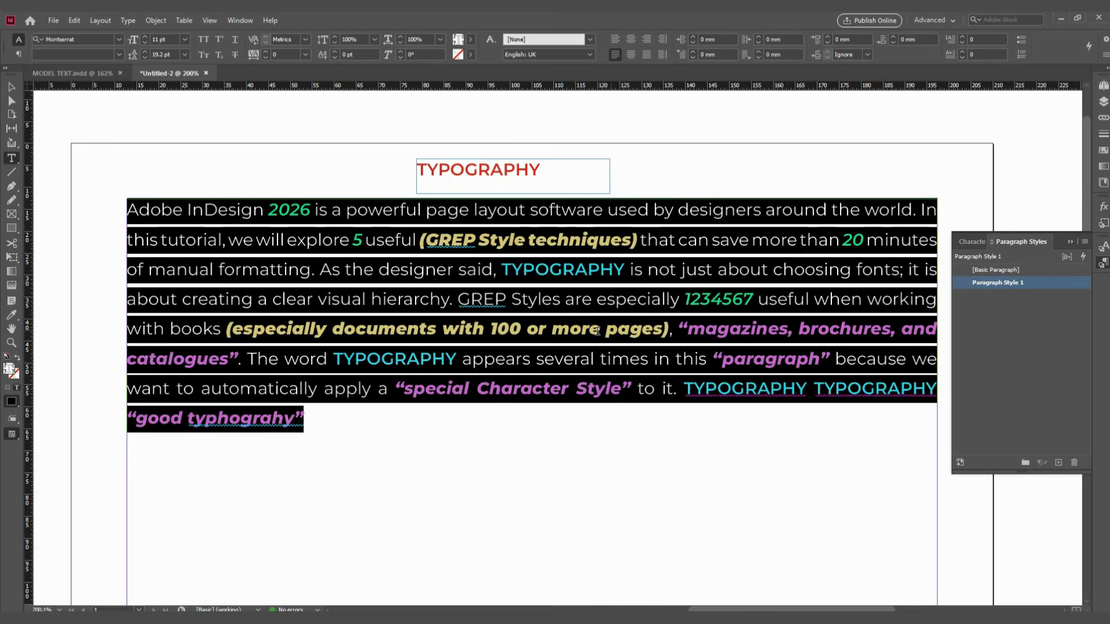
{"action": "double_click", "coordinate": [597, 331]}
{"action": "left_click", "coordinate": [597, 331]}
{"action": "left_click", "coordinate": [597, 330]}
{"action": "left_click", "coordinate": [598, 330]}
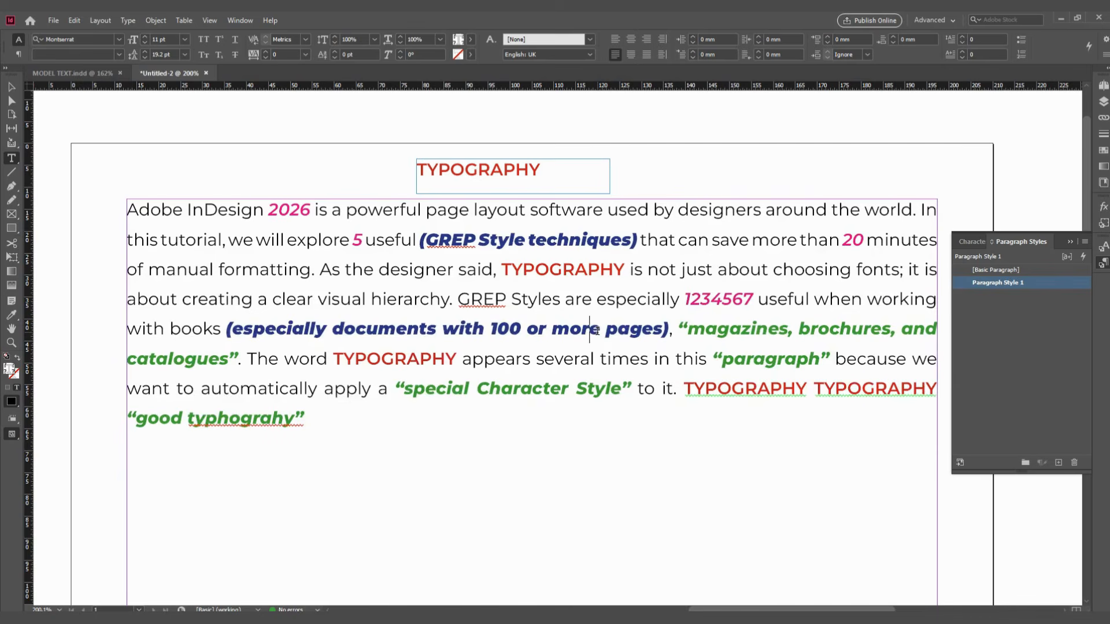
Step: Add a closing parenthesis after “documents” in the body text and remove the one after “pages”
{"action": "left_click", "coordinate": [491, 331]}
{"action": "left_click", "coordinate": [438, 328]}
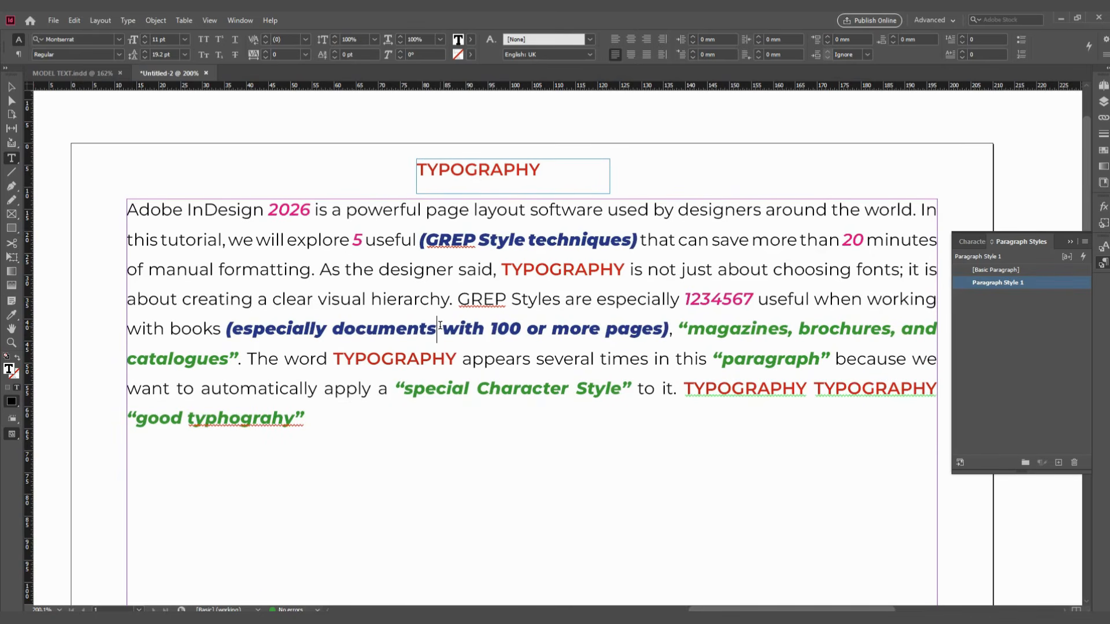
{"action": "type", "text": ")"}
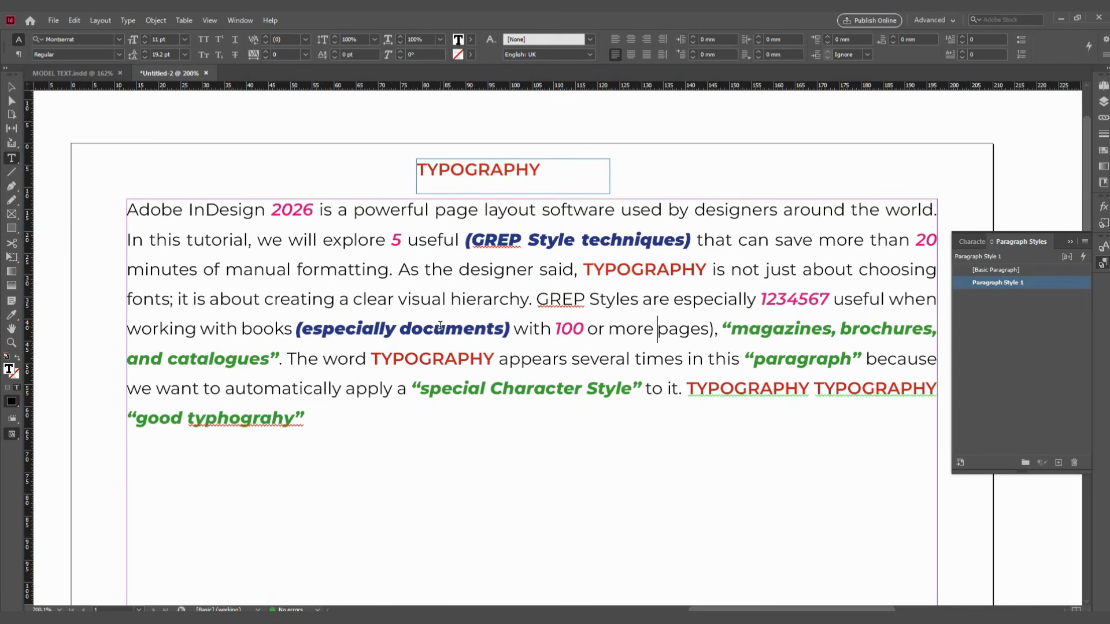
{"action": "key", "text": "Right"}
{"action": "key", "text": "Right"}
{"action": "key", "text": "Right"}
{"action": "key", "text": "Right"}
{"action": "key", "text": "Right"}
{"action": "key", "text": "Delete"}
Step: Enclose the word “just” in the third line of the body paragraph in parentheses
{"action": "key", "text": "Up"}
{"action": "key", "text": "Right"}
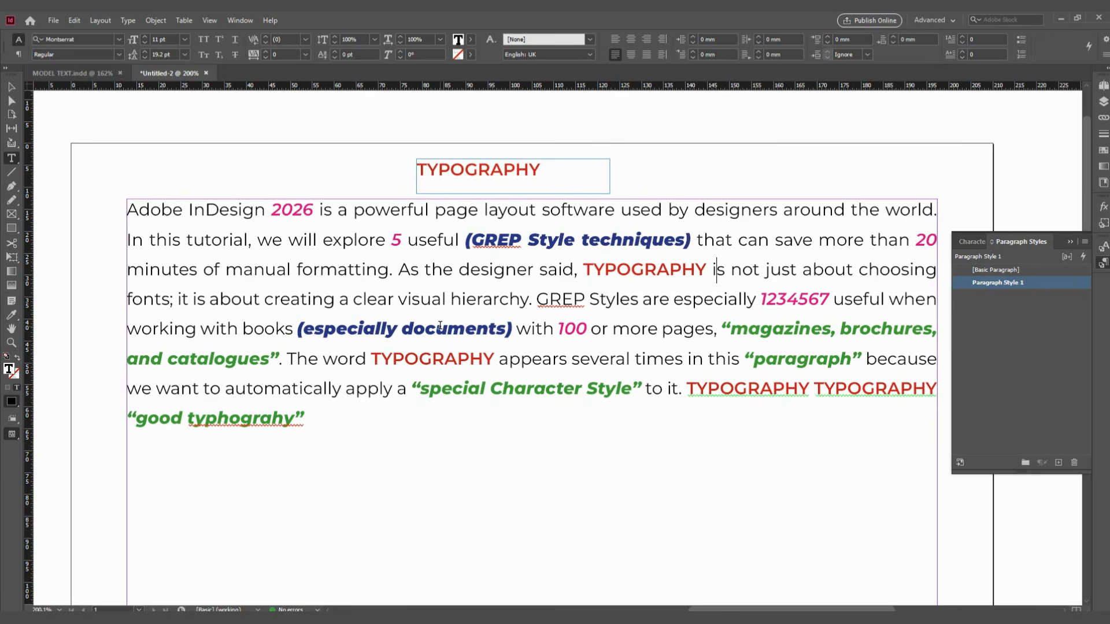
{"action": "key", "text": "Right"}
{"action": "type", "text": "("}
{"action": "key", "text": "Right"}
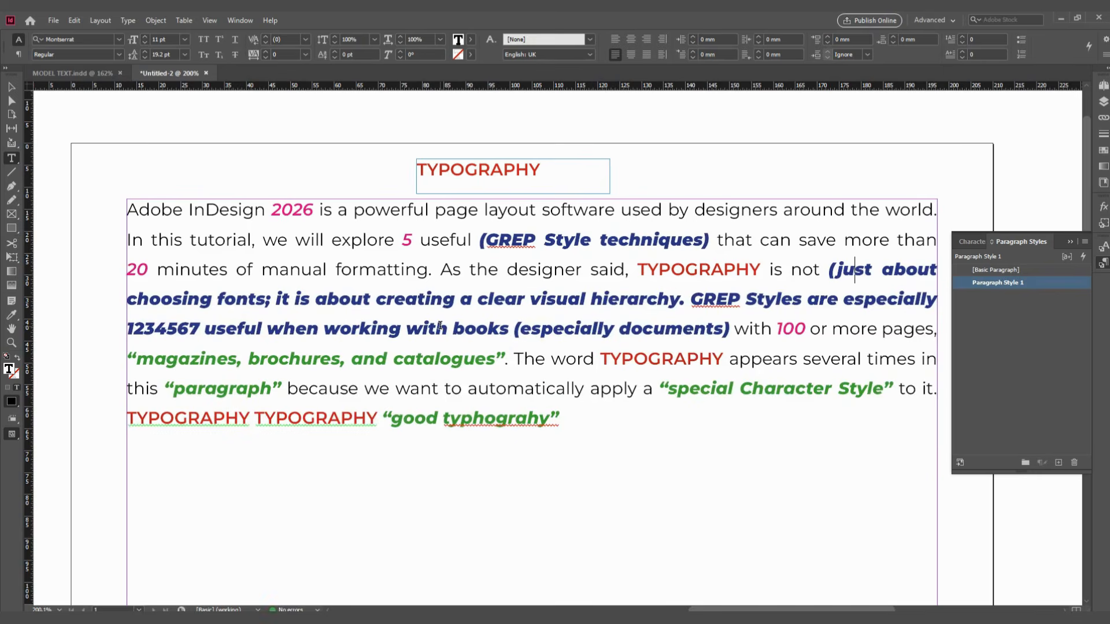
{"action": "key", "text": "Right"}
{"action": "key", "text": "Right"}
{"action": "type", "text": ")"}
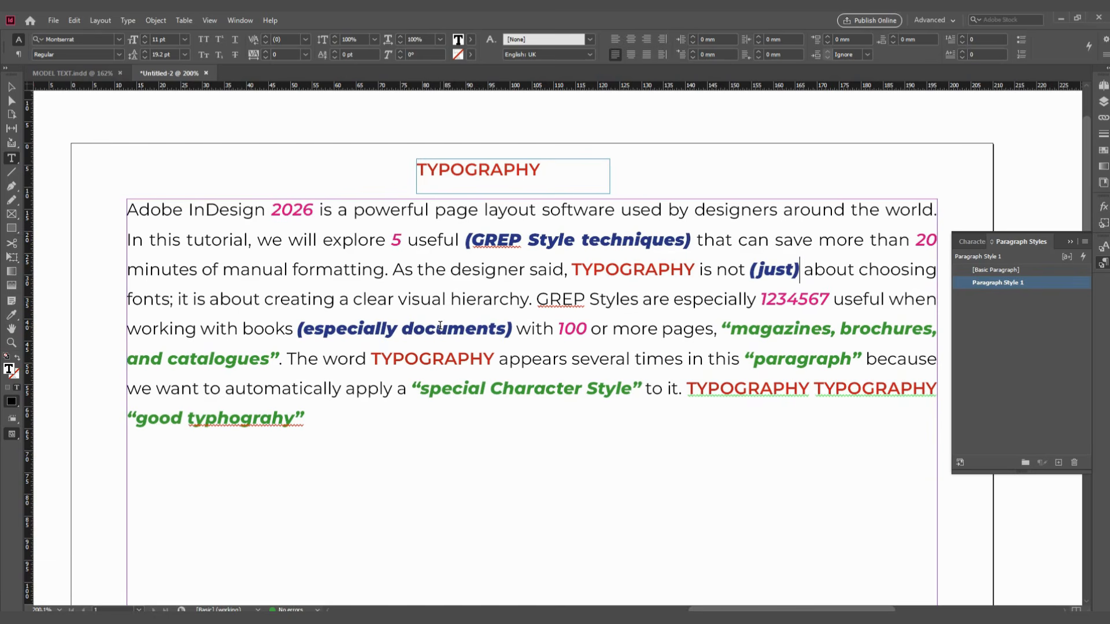
Step: Add the text “(grep style)” at the end of the body paragraph and leave text editing
{"action": "key", "text": "Down"}
{"action": "key", "text": "Down"}
{"action": "key", "text": "Down"}
{"action": "key", "text": "Down"}
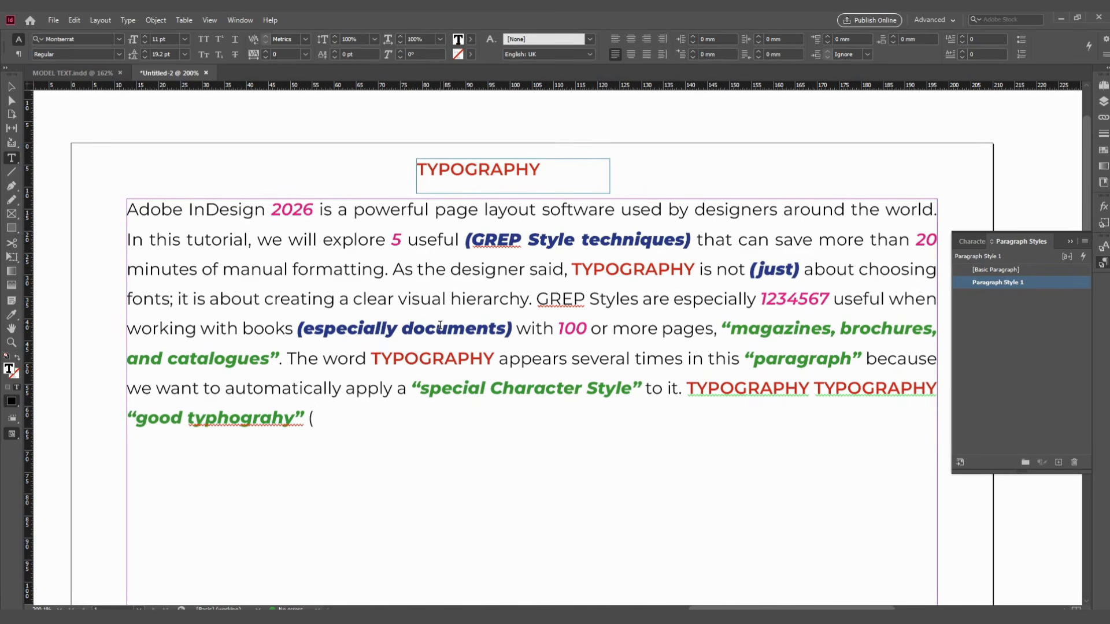
{"action": "type", "text": "(grep style)"}
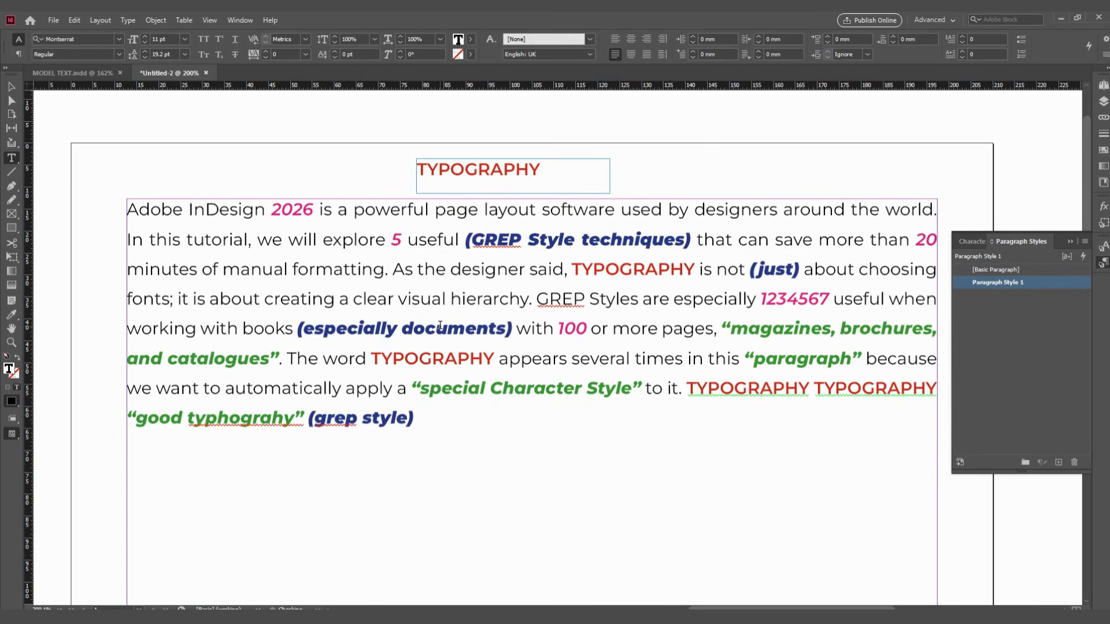
{"action": "key", "text": "Escape"}
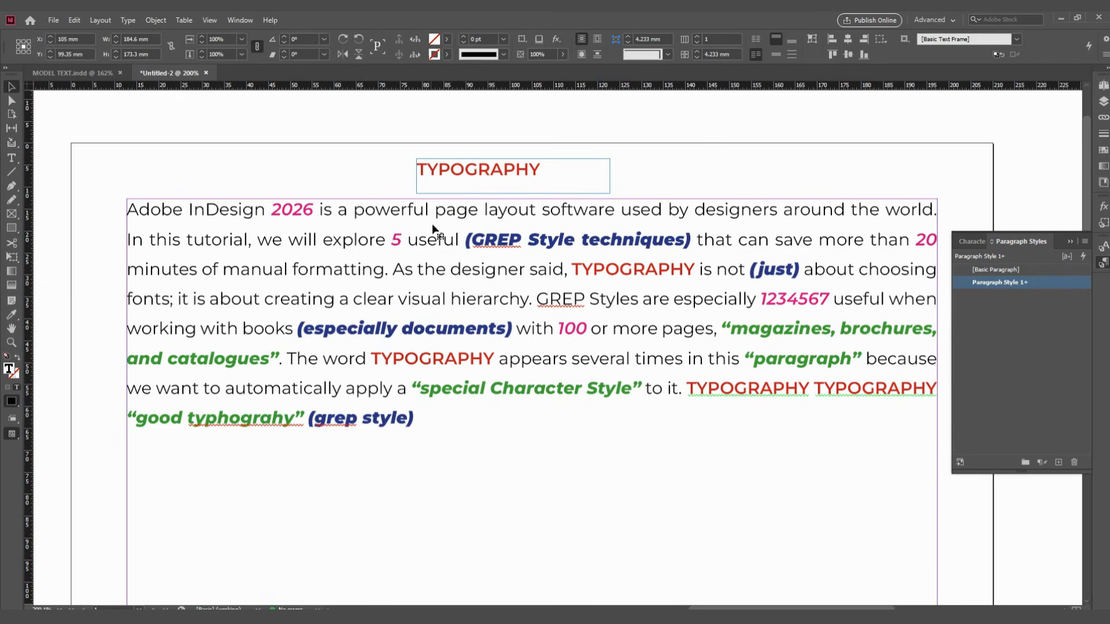
{"action": "double_click", "coordinate": [583, 293]}
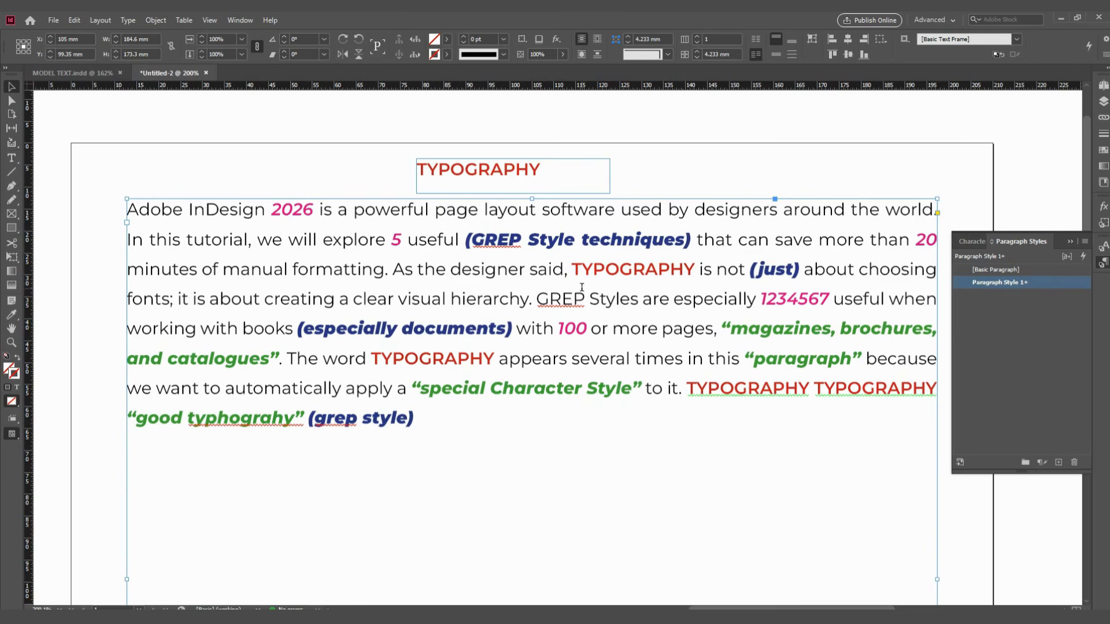
{"action": "key", "text": "ctrl+a"}
{"action": "left_click", "coordinate": [582, 288]}
{"action": "key", "text": "Escape"}
{"action": "double_click", "coordinate": [797, 354]}
{"action": "key", "text": "ctrl+a"}
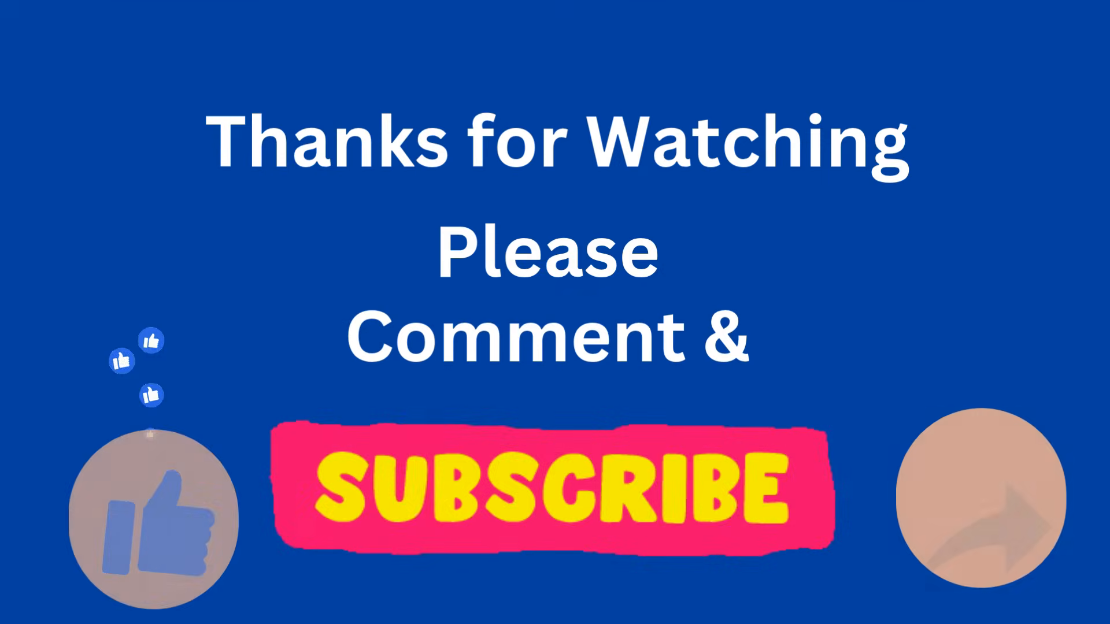